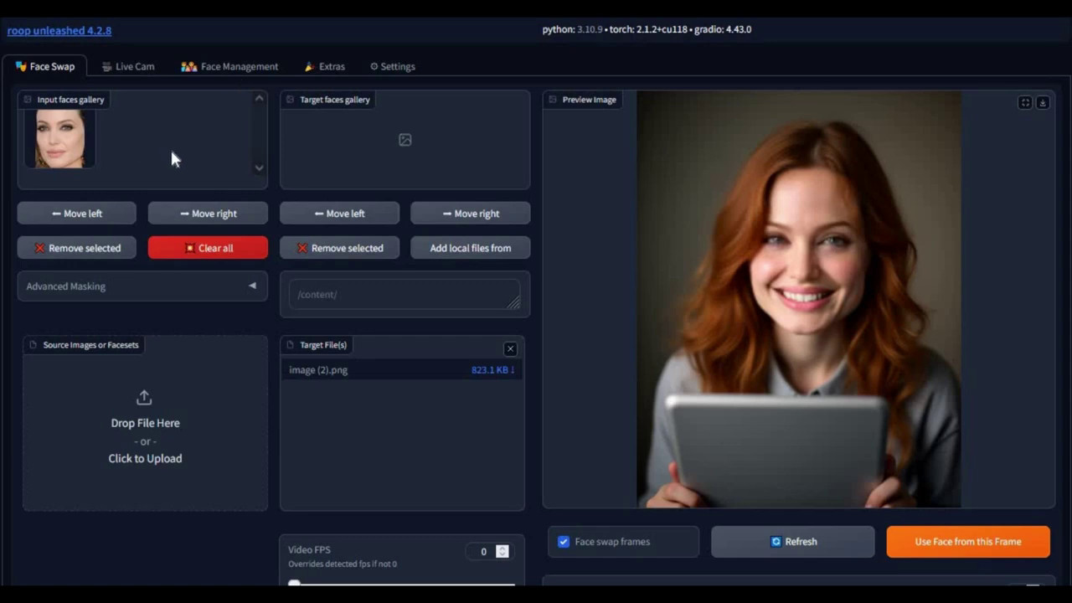
# Review the Face Swap settings, then switch to Live Cam showing the face-swapped webcam output.
pyautogui.scroll(-4, 172, 159)
pyautogui.scroll(-2, 171, 160)
pyautogui.scroll(-2, 172, 159)
pyautogui.scroll(-4, 171, 159)
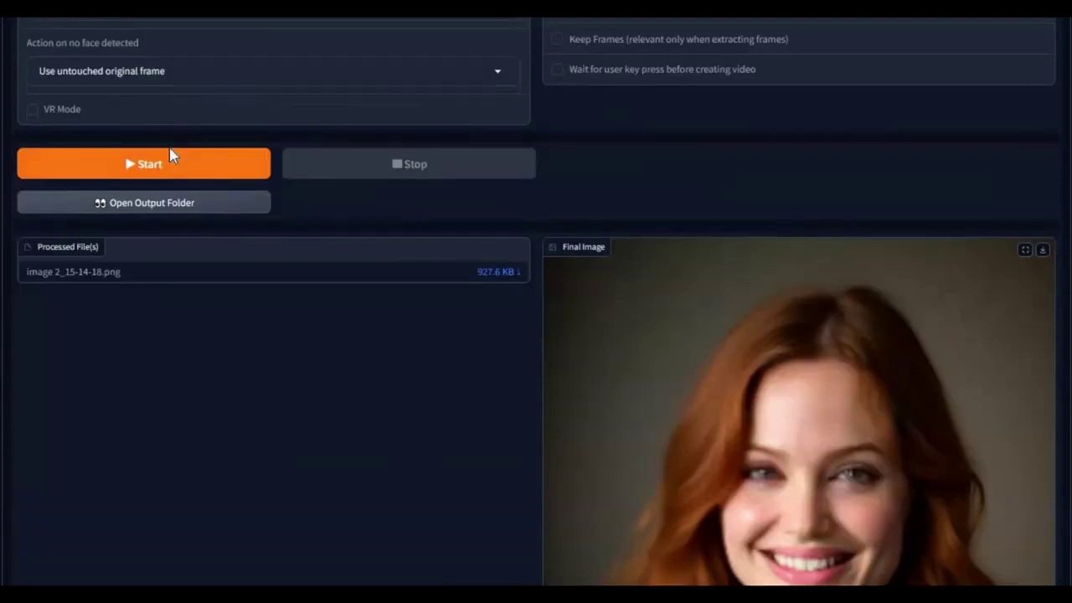
pyautogui.scroll(-2, 172, 151)
pyautogui.scroll(-2, 172, 152)
pyautogui.scroll(5, 172, 151)
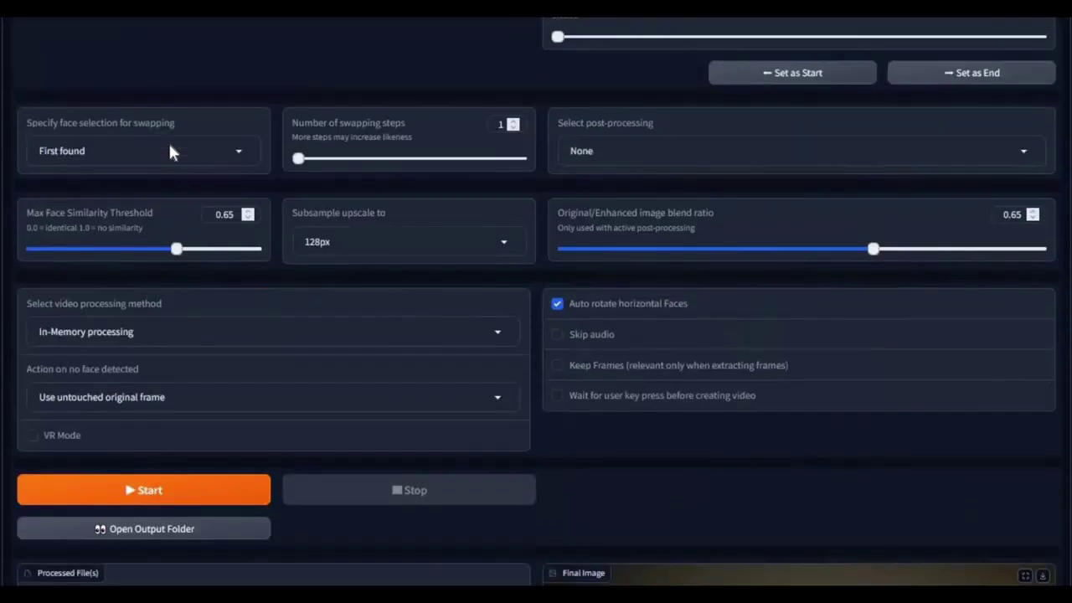
pyautogui.scroll(5, 170, 152)
pyautogui.scroll(5, 168, 154)
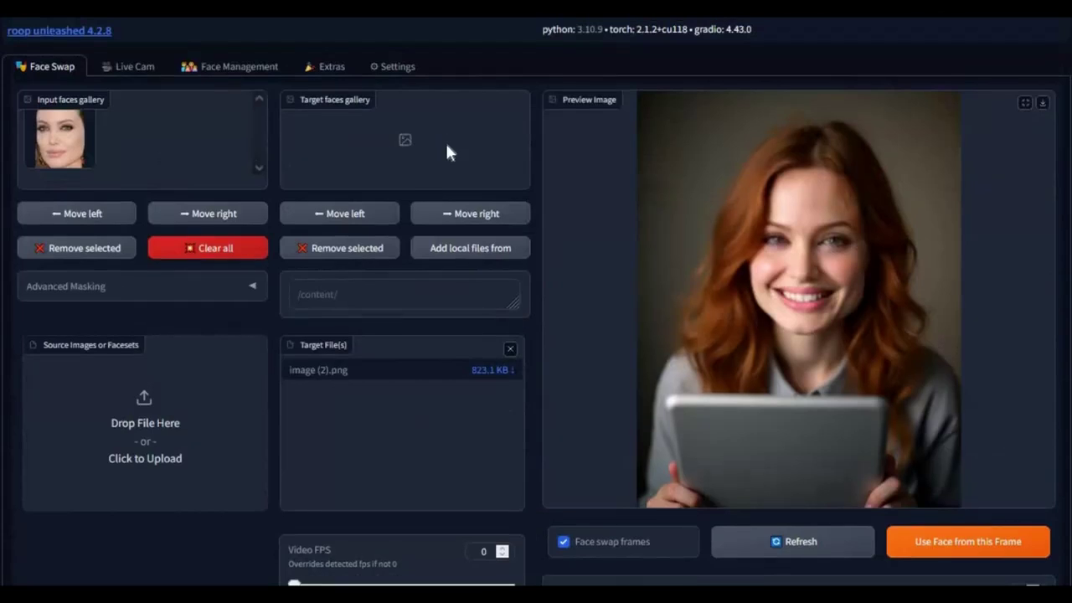
pyautogui.click(120, 69)
pyautogui.scroll(-1, 531, 330)
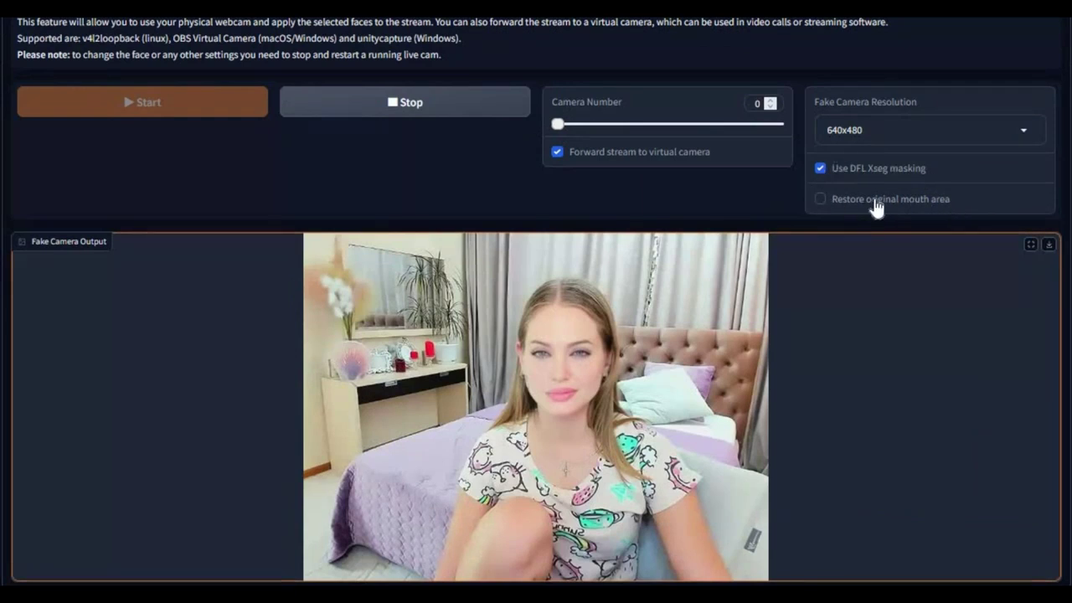
pyautogui.scroll(-1, 612, 203)
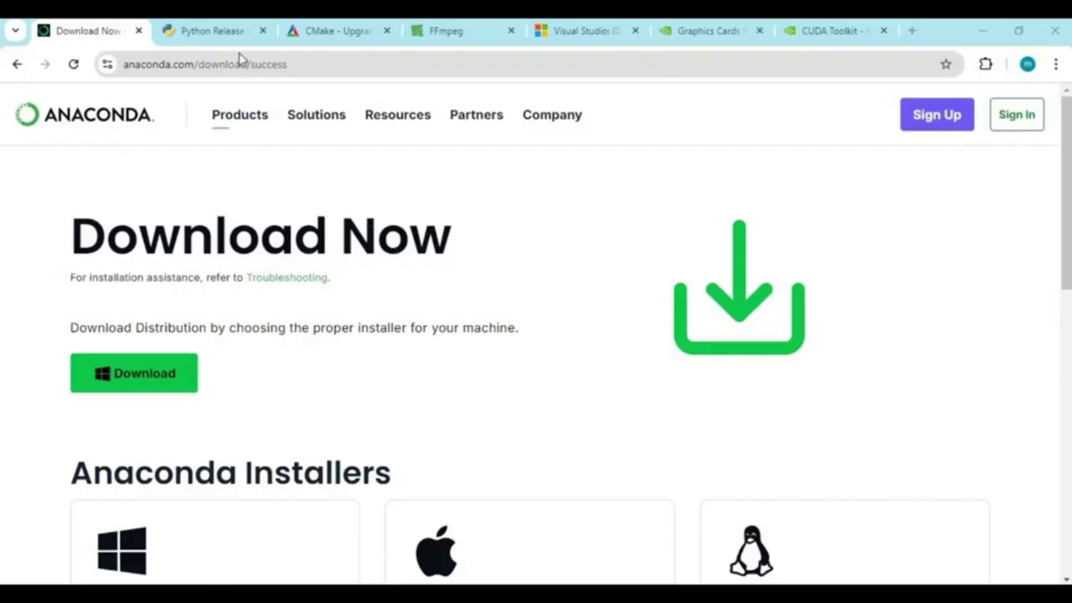
# Visit the Python, CMake, FFmpeg and Visual Studio pages in turn.
pyautogui.click(225, 31)
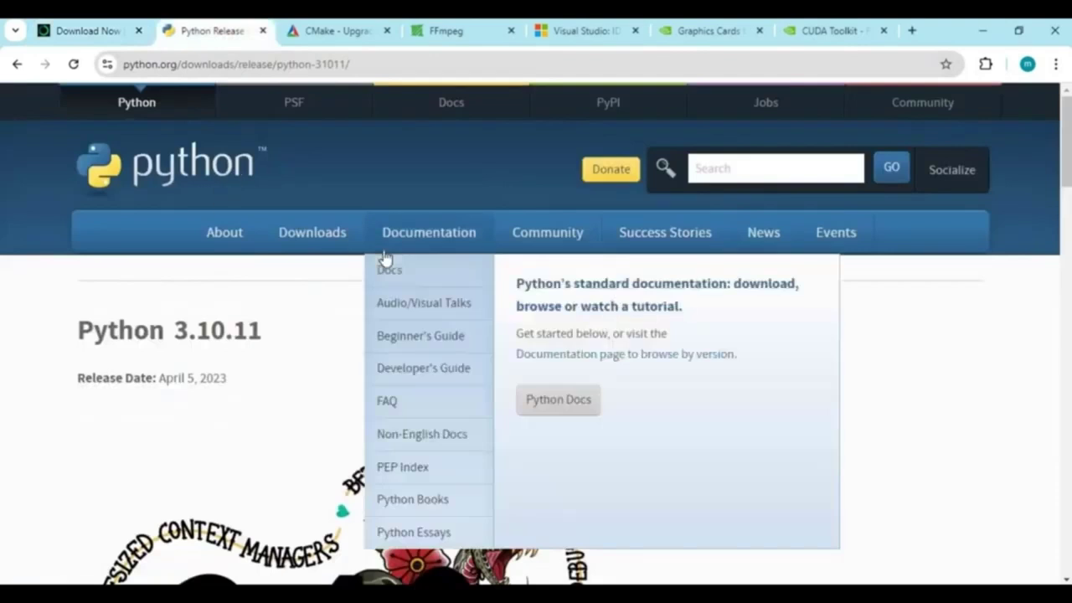
pyautogui.click(351, 35)
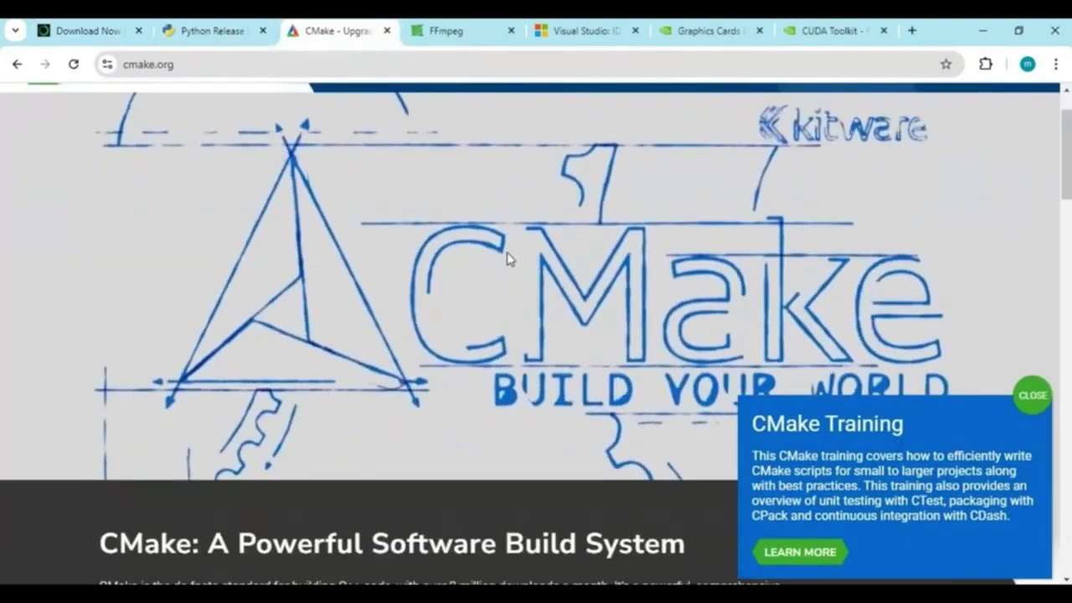
pyautogui.click(452, 30)
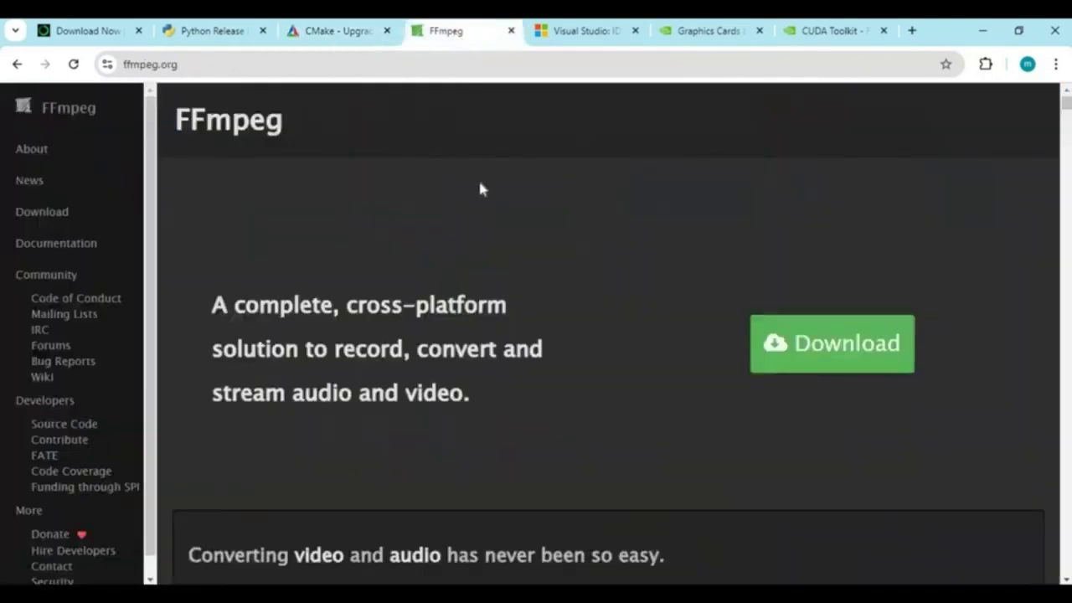
pyautogui.click(601, 32)
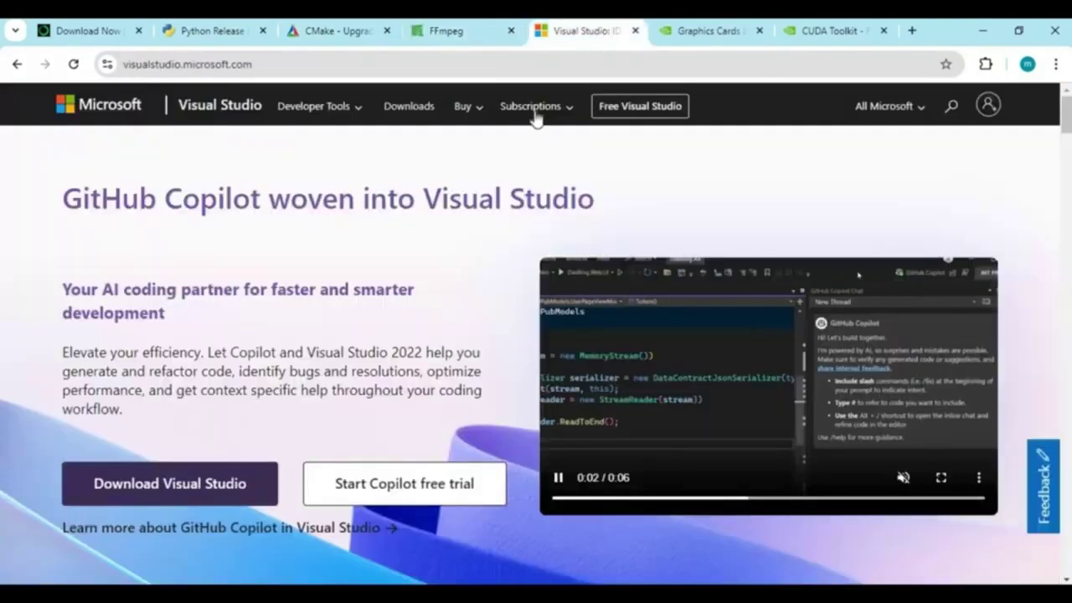
pyautogui.scroll(-3, 504, 176)
pyautogui.scroll(3, 504, 172)
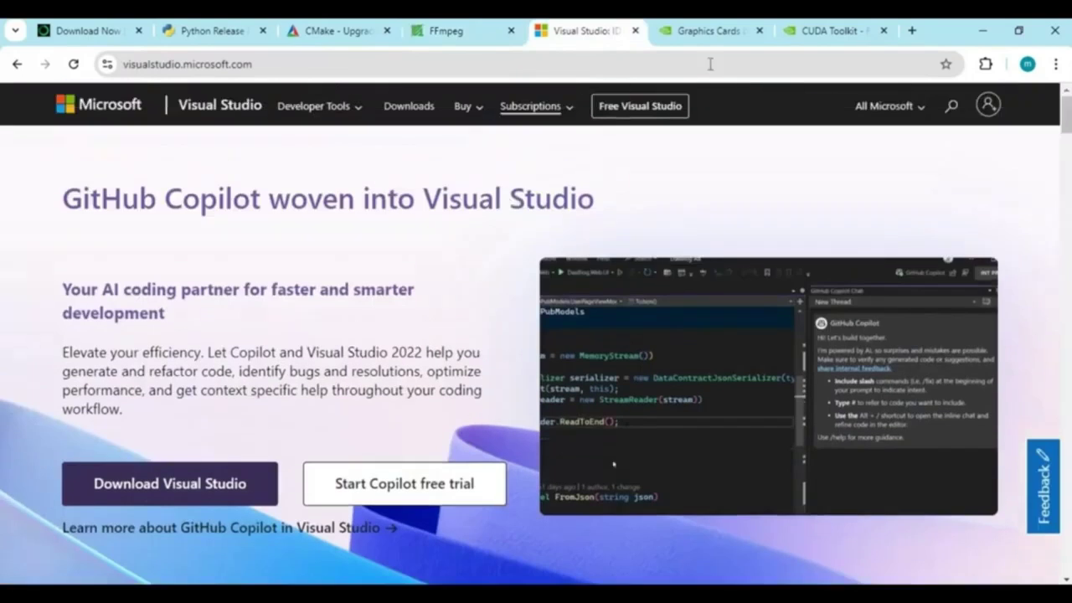
# View the NVIDIA graphics cards page, dismiss its notification prompt, then go to CUDA Toolkit.
pyautogui.click(713, 31)
pyautogui.scroll(-3, 617, 225)
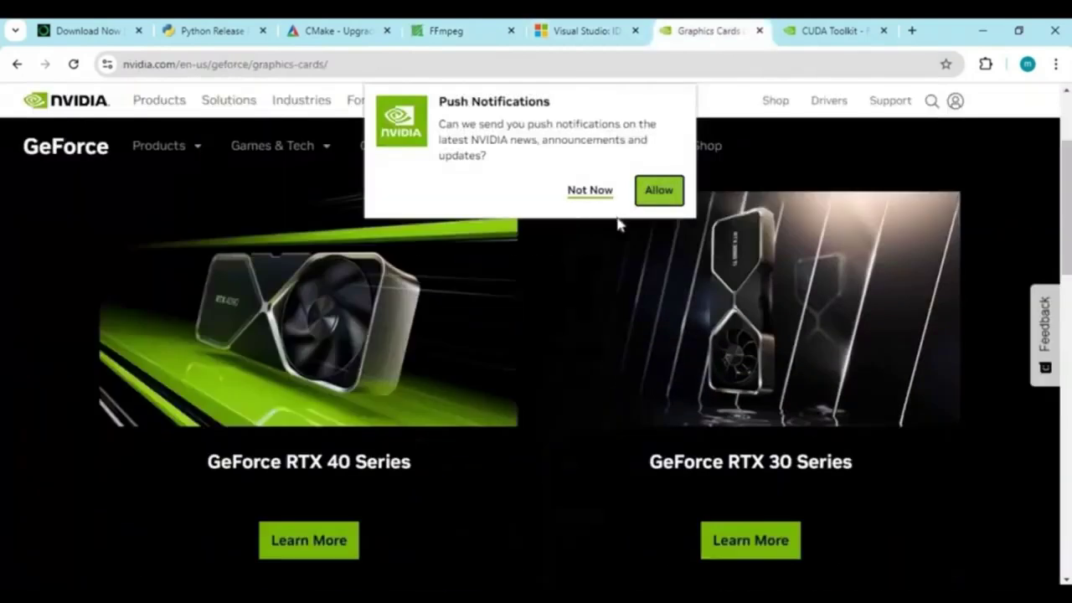
pyautogui.scroll(-5, 612, 214)
pyautogui.click(604, 197)
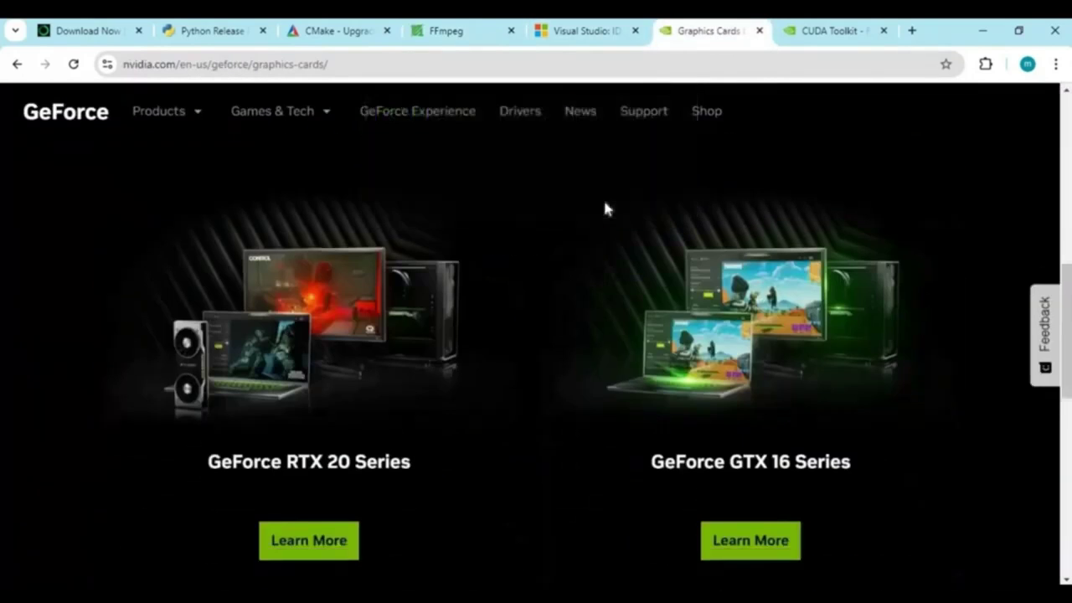
pyautogui.scroll(-3, 603, 198)
pyautogui.scroll(3, 606, 208)
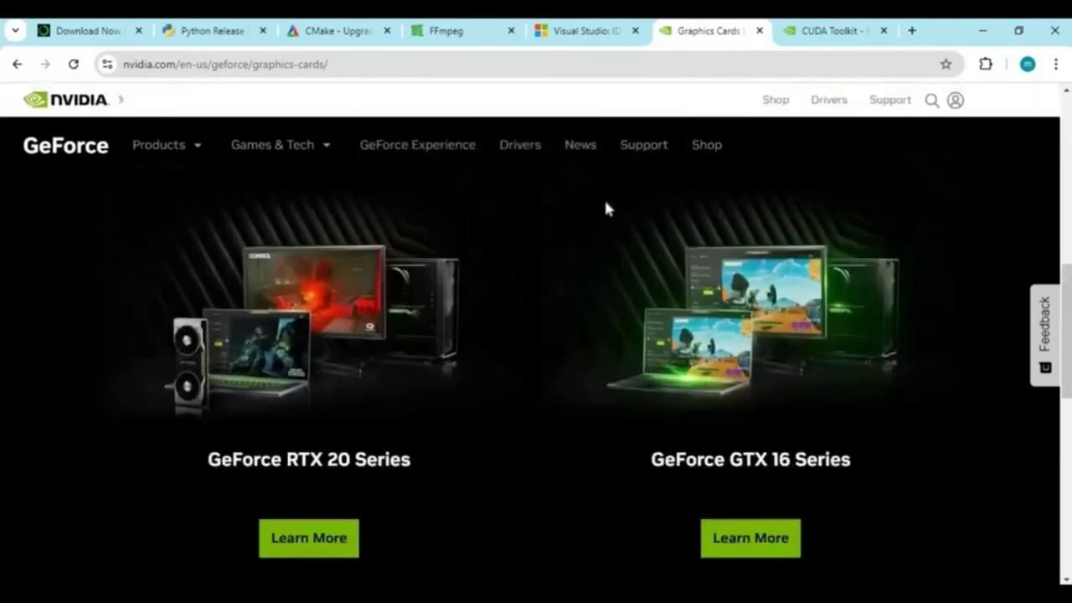
pyautogui.scroll(5, 605, 209)
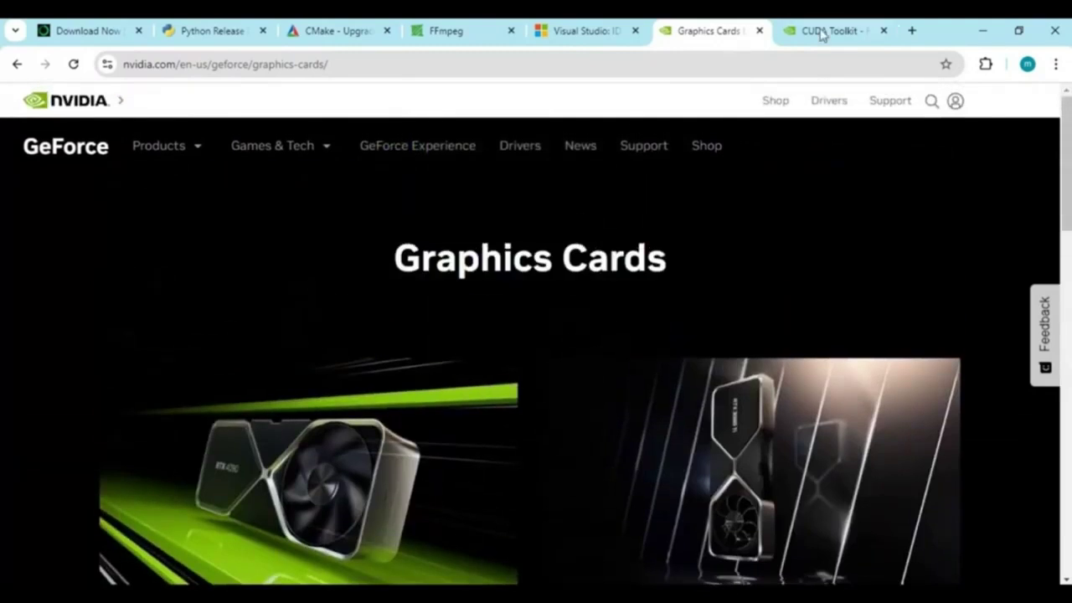
pyautogui.click(823, 31)
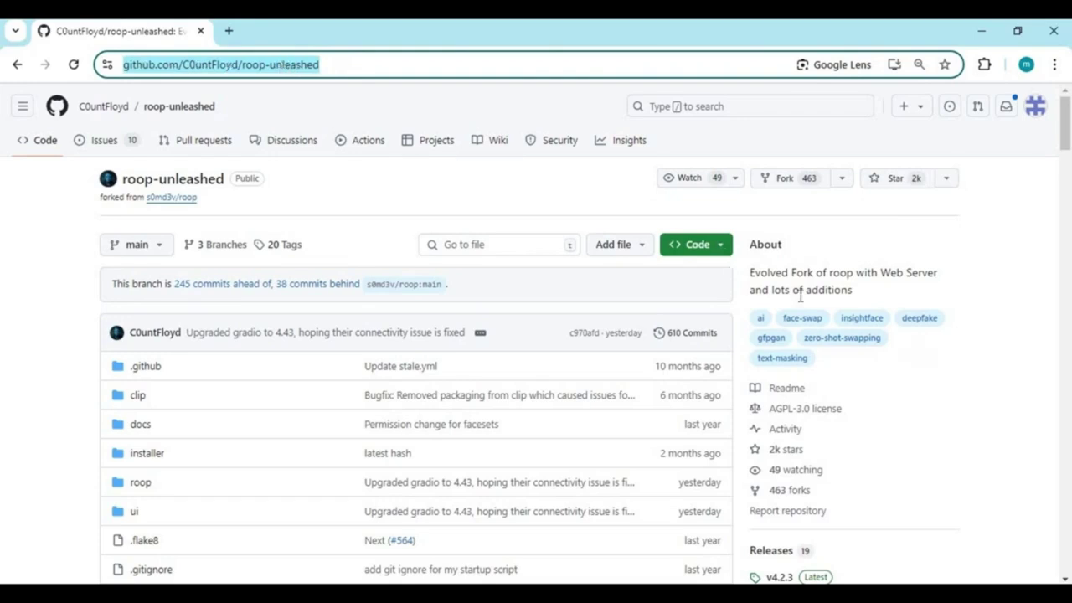
# Download the roop-unleashed repository as a ZIP from the Code button's Download ZIP option.
pyautogui.scroll(-2, 800, 295)
pyautogui.scroll(-2, 800, 295)
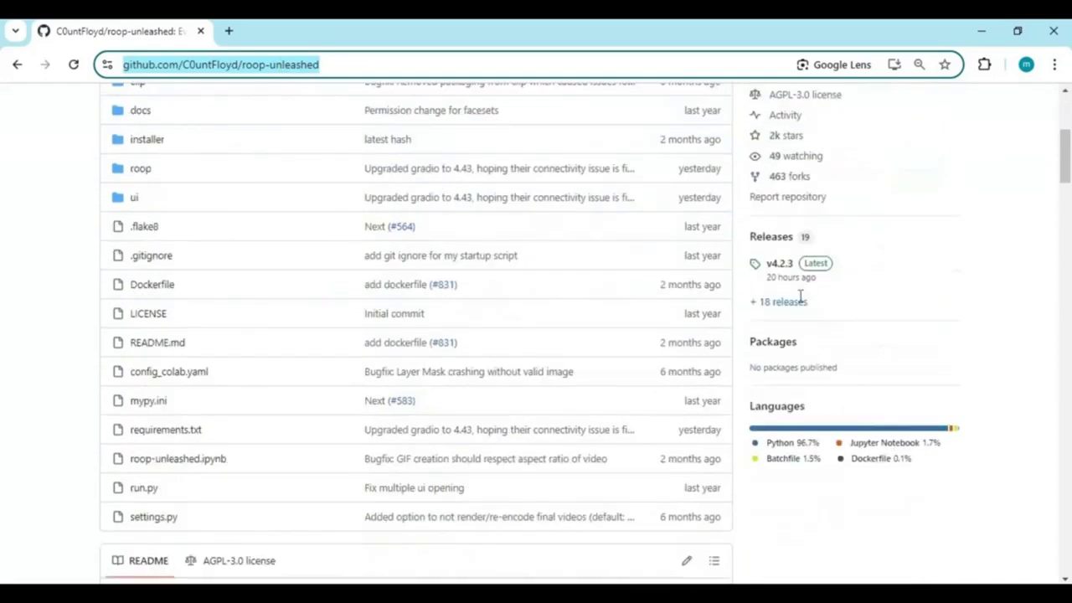
pyautogui.scroll(2, 800, 295)
pyautogui.scroll(2, 800, 295)
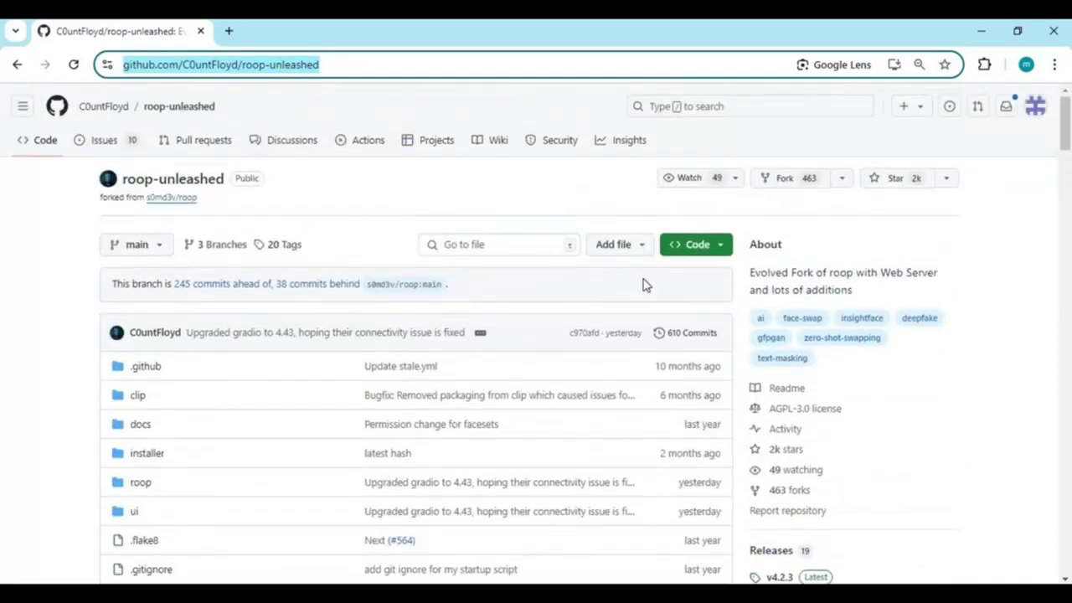
pyautogui.click(718, 249)
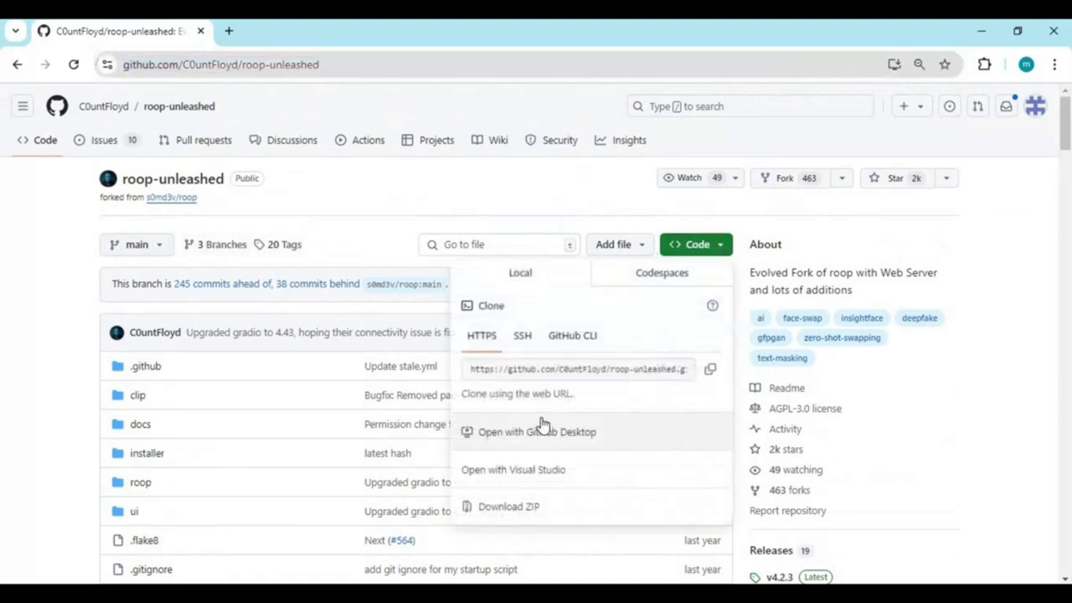
pyautogui.click(516, 507)
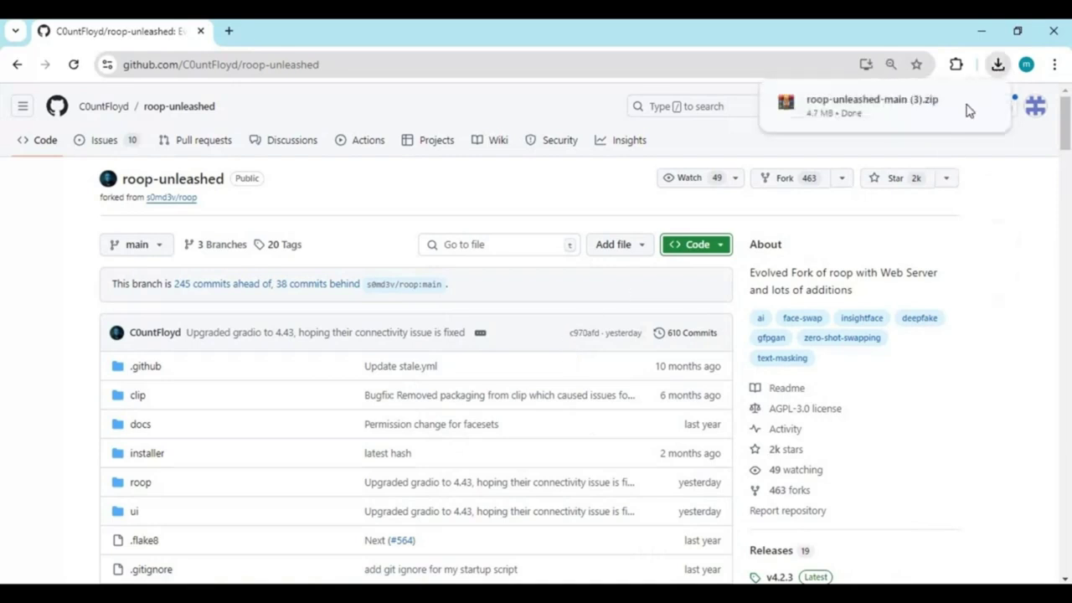
# Extract roop-unleashed-main.zip in its download folder and open the extracted folder.
pyautogui.click(957, 104)
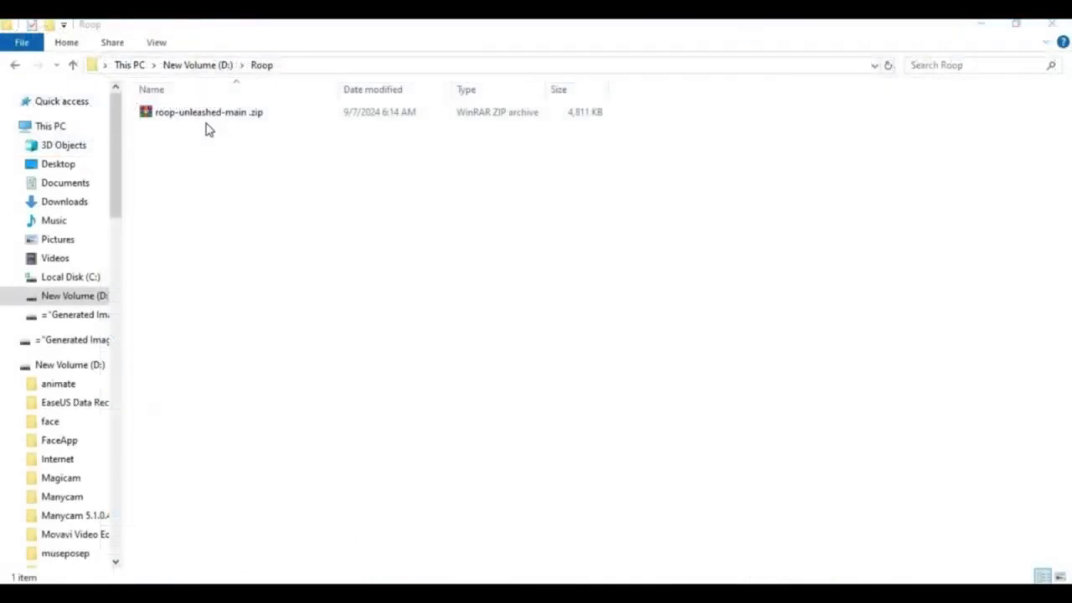
pyautogui.rightClick(209, 113)
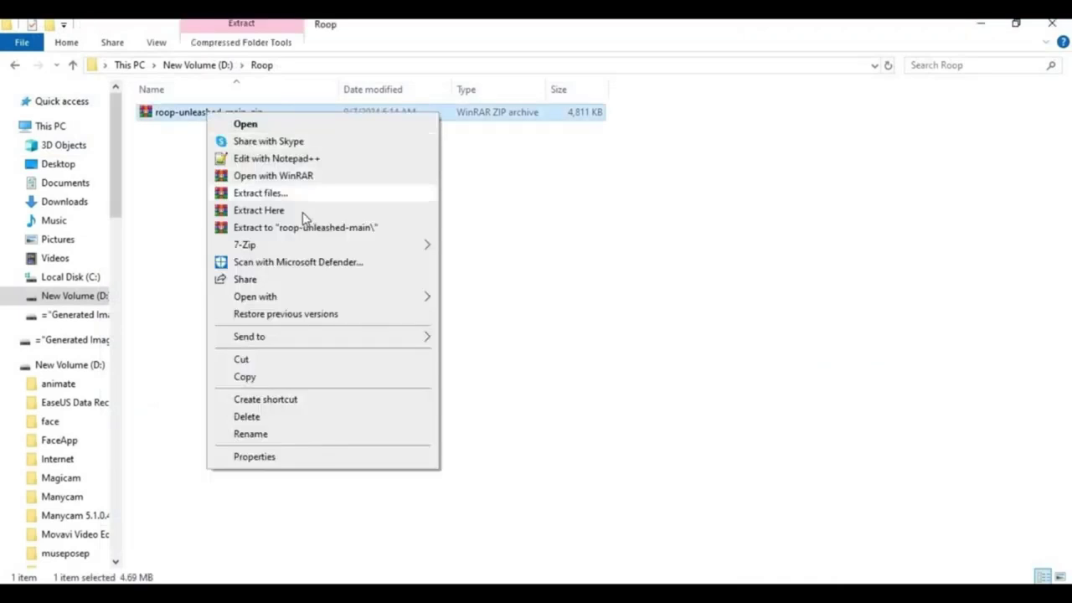
pyautogui.click(302, 211)
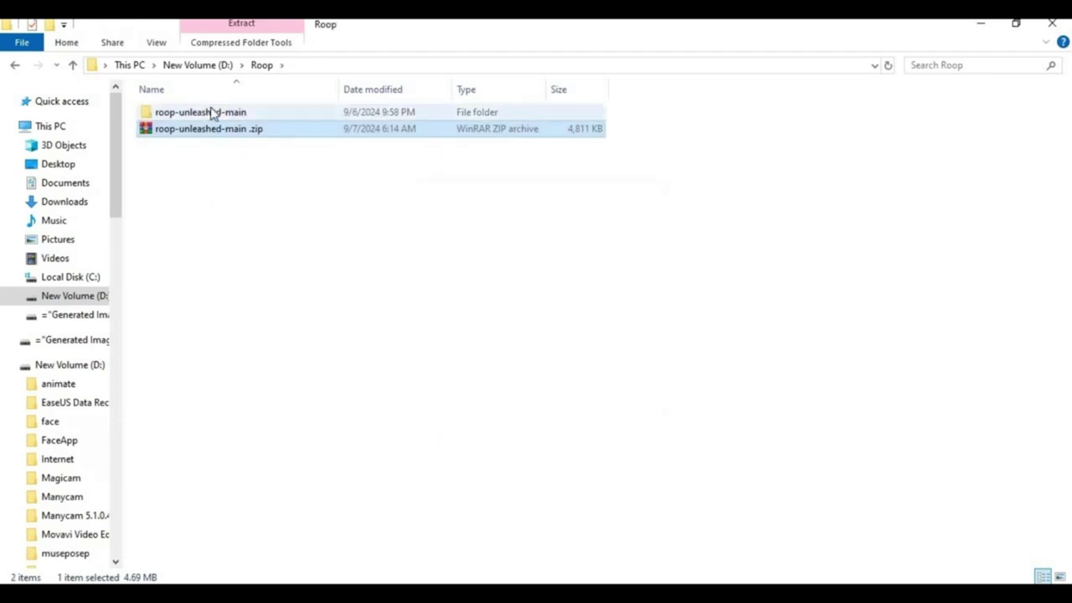
pyautogui.doubleClick(212, 114)
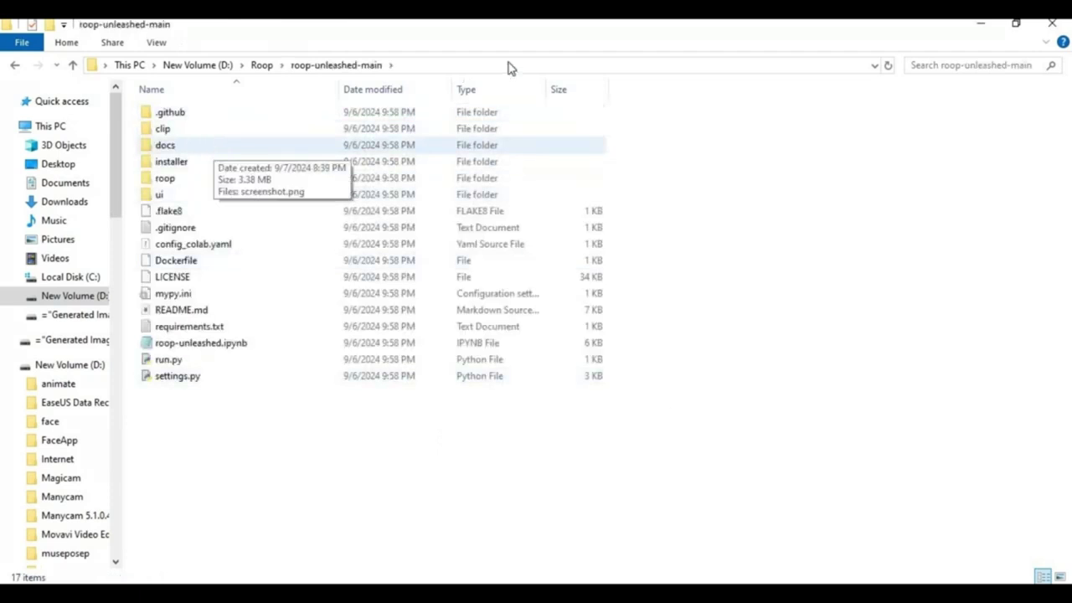
# Launch Command Prompt in roop-unleashed-main by entering cmd in the address bar.
pyautogui.click(427, 64)
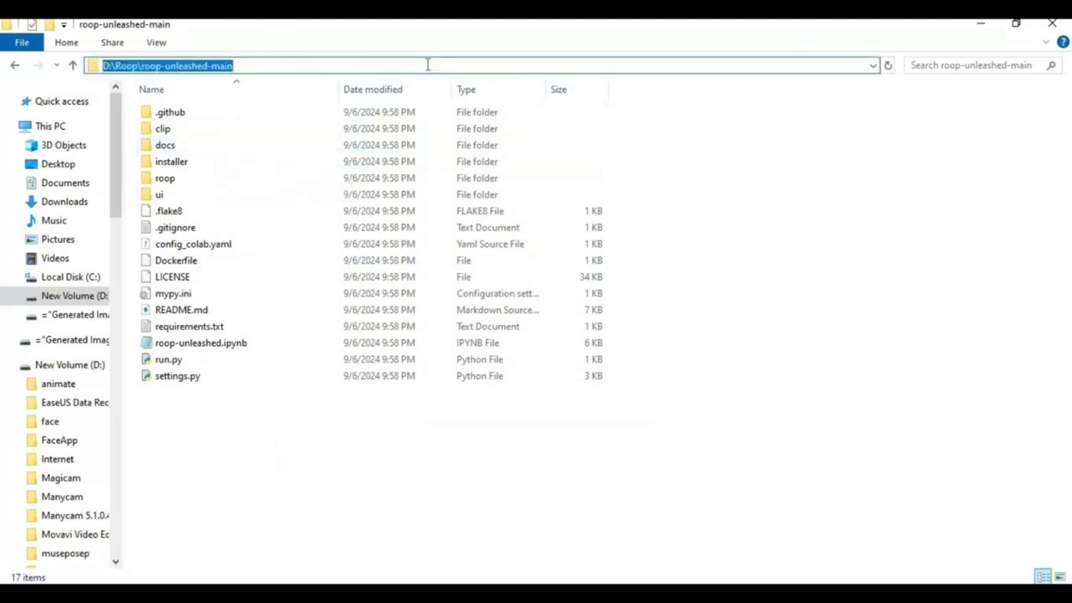
pyautogui.write('cm')
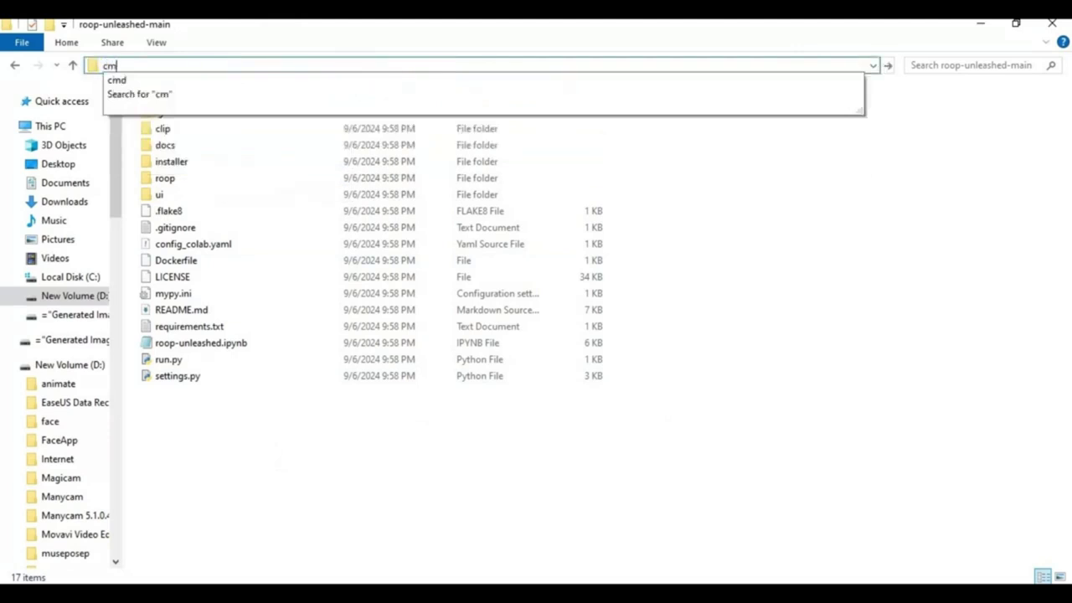
pyautogui.write('d')
pyautogui.press('Return')
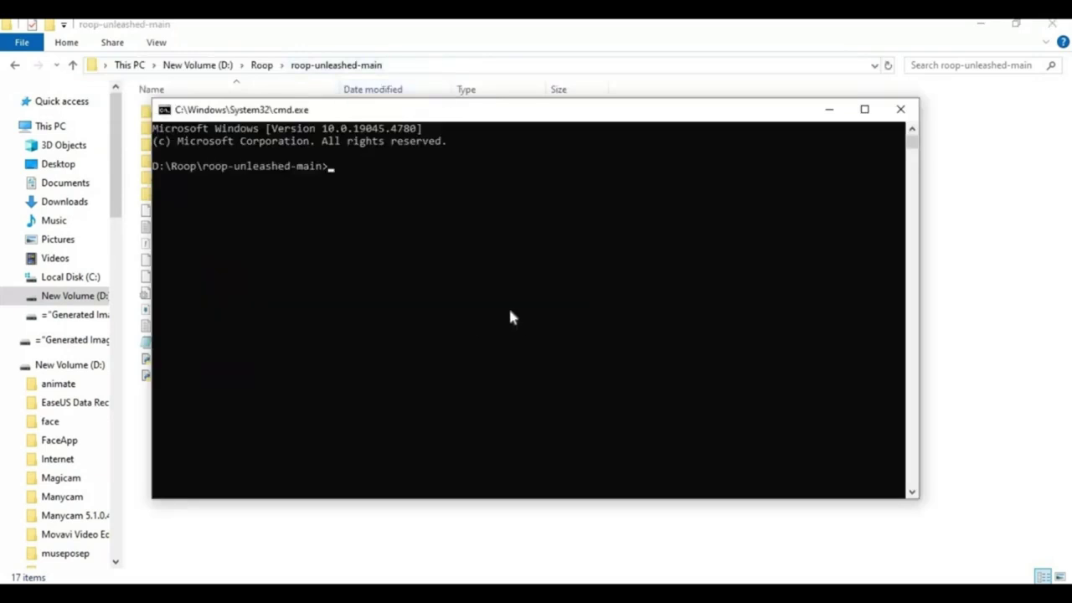
# Create a Python 3.10 environment named venv and activate it with venv\scripts\activate.
pyautogui.write('p')
pyautogui.write('y')
pyautogui.write(' -3.10 -')
pyautogui.write('m ve')
pyautogui.write('nv v')
pyautogui.write('env')
pyautogui.press('Return')
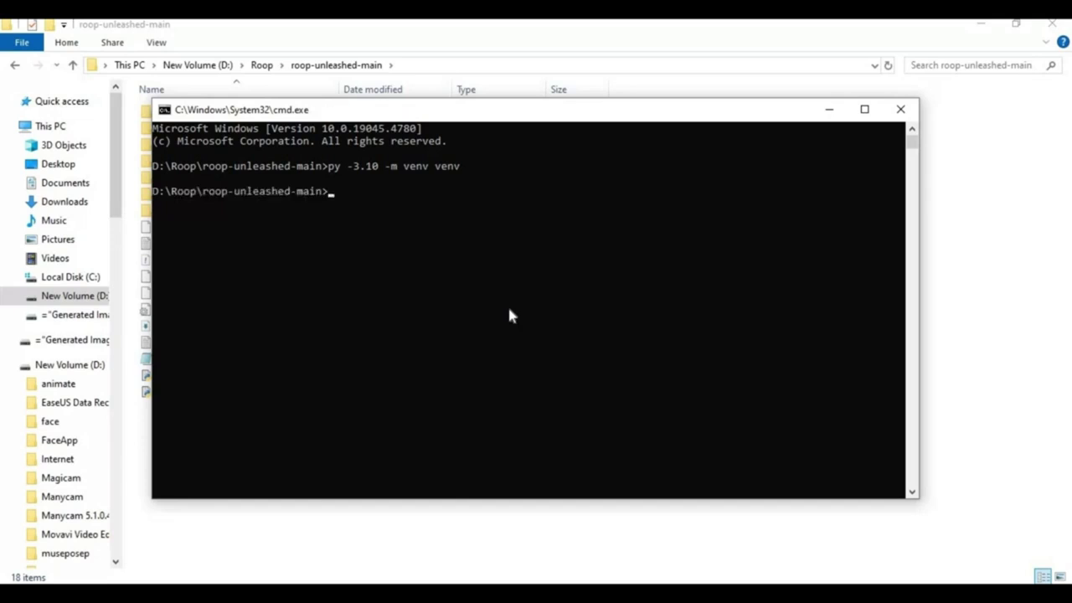
pyautogui.write('v')
pyautogui.write('env\\')
pyautogui.write('scri')
pyautogui.write('p')
pyautogui.write('ts\\a')
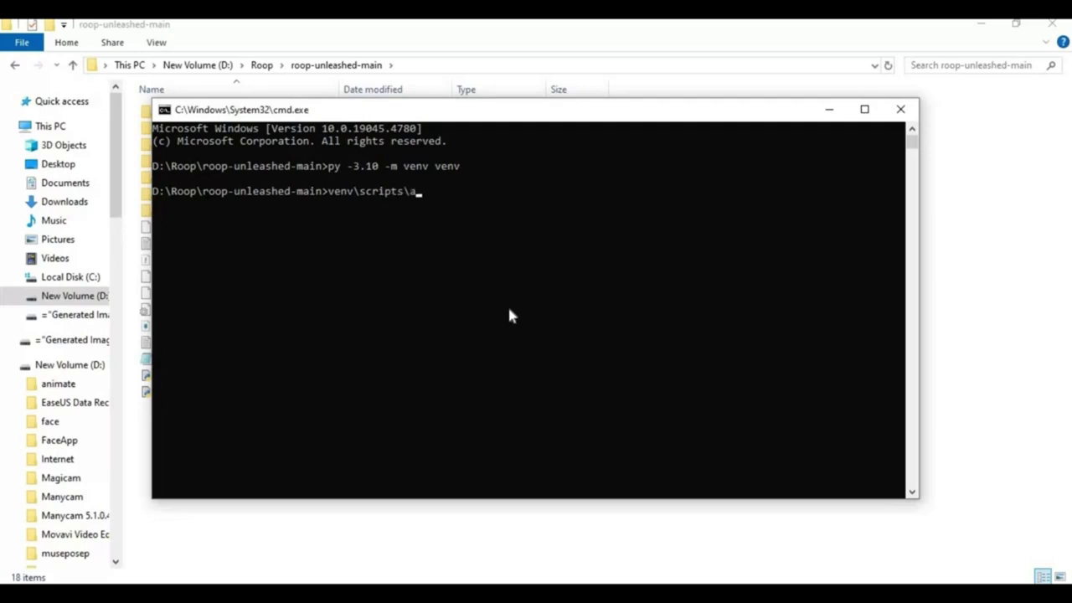
pyautogui.write('ctivat')
pyautogui.write('e')
pyautogui.press('Return')
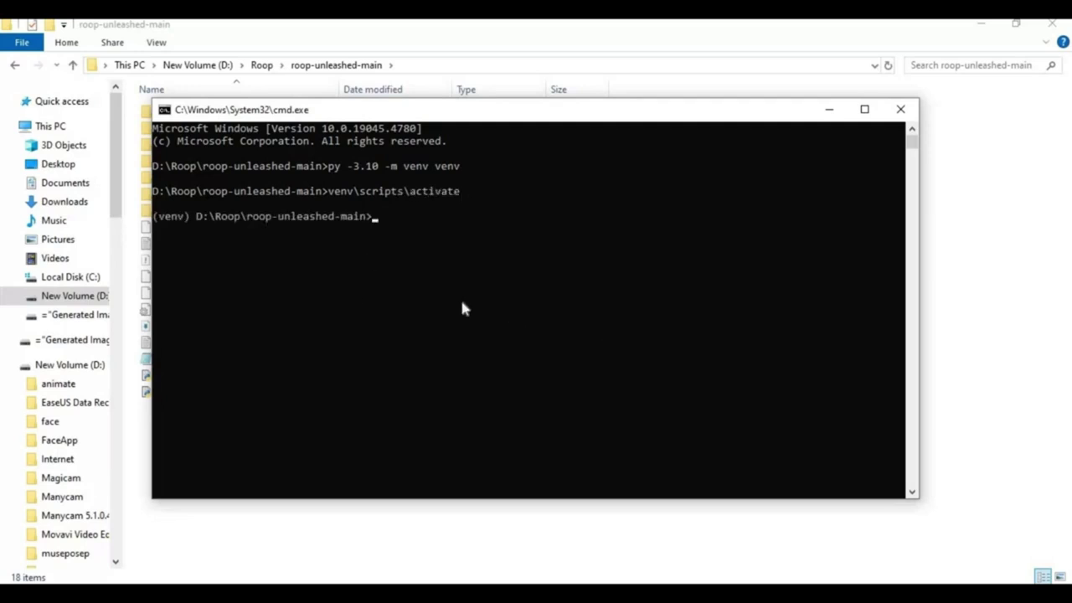
# Open requirements.txt in Notepad and maximize the window.
pyautogui.click(340, 536)
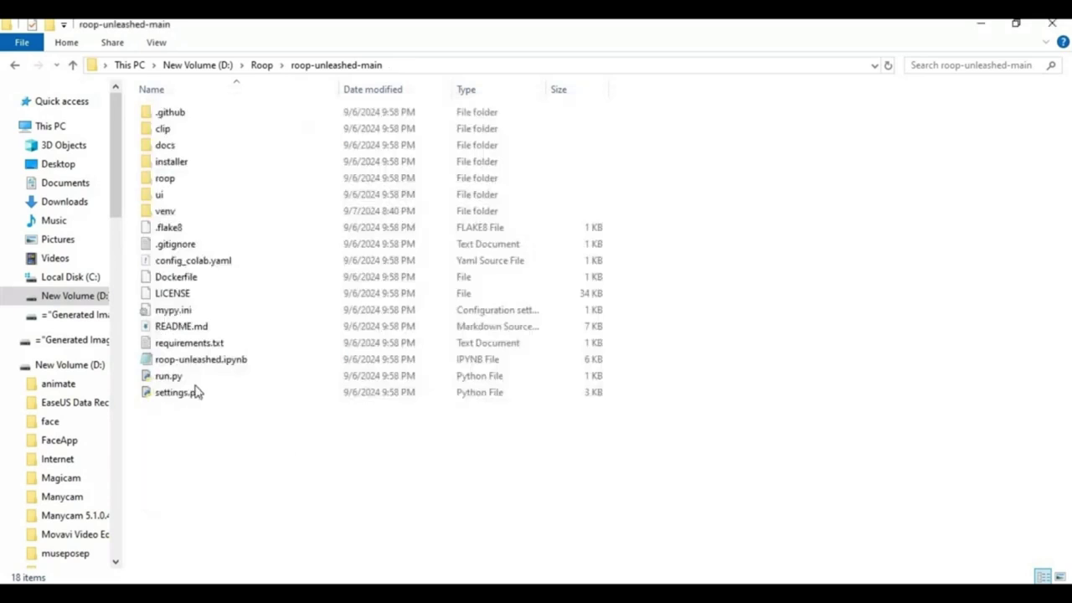
pyautogui.doubleClick(216, 346)
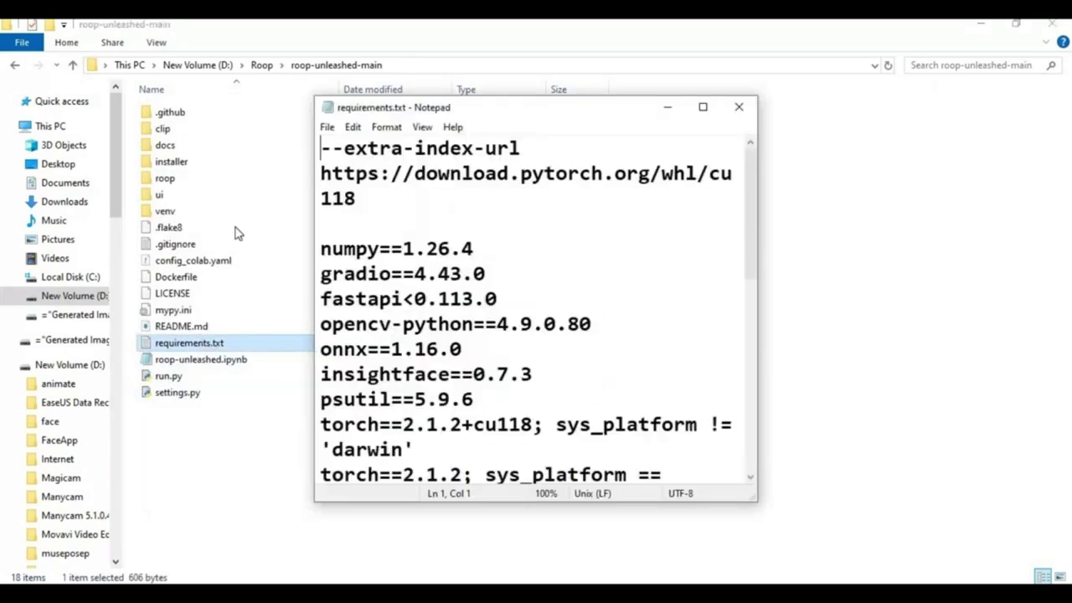
pyautogui.doubleClick(541, 109)
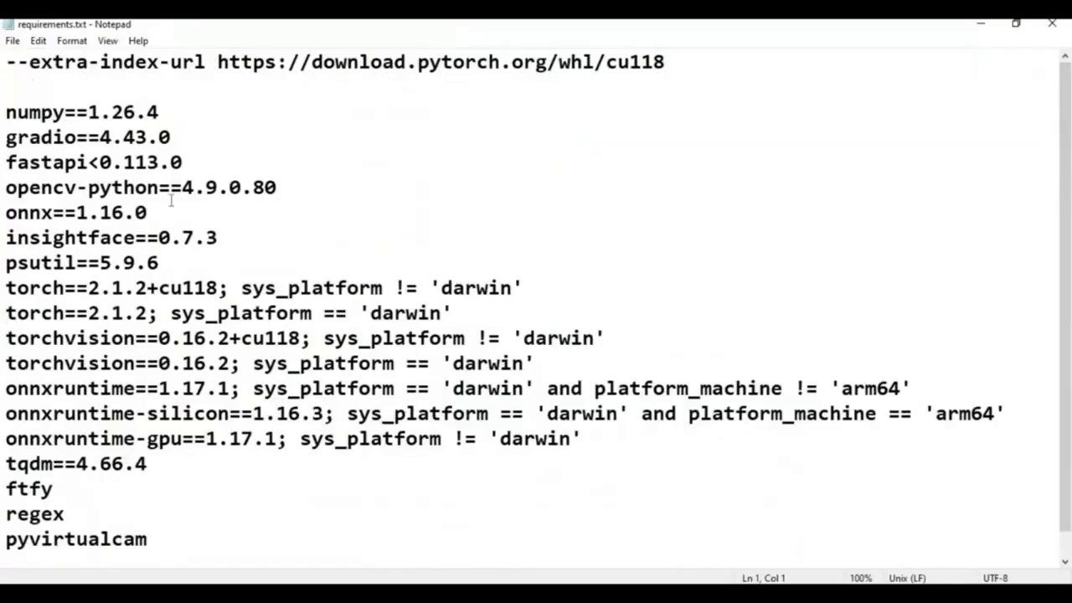
# Strip the sys_platform conditions from both torch lines and both torchvision lines.
pyautogui.click(220, 289)
pyautogui.hotkey('shift', 'Right')
pyautogui.hotkey('shift', 'Right')
pyautogui.hotkey('shift', 'Right')
pyautogui.hotkey('shift', 'Right')
pyautogui.hotkey('shift', 'Right')
pyautogui.hotkey('shift', 'Right')
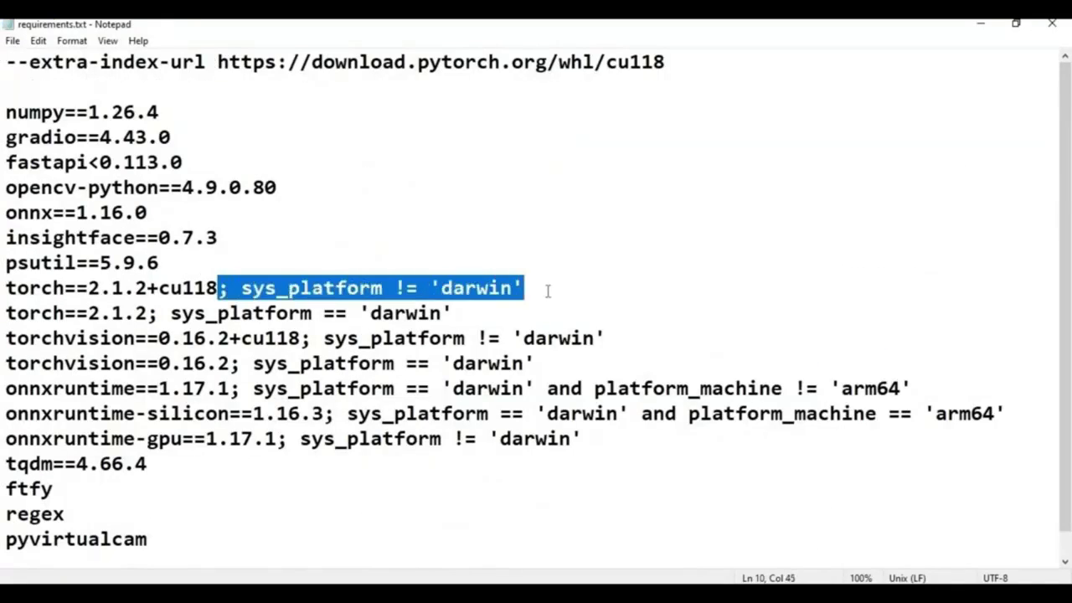
pyautogui.press('Delete')
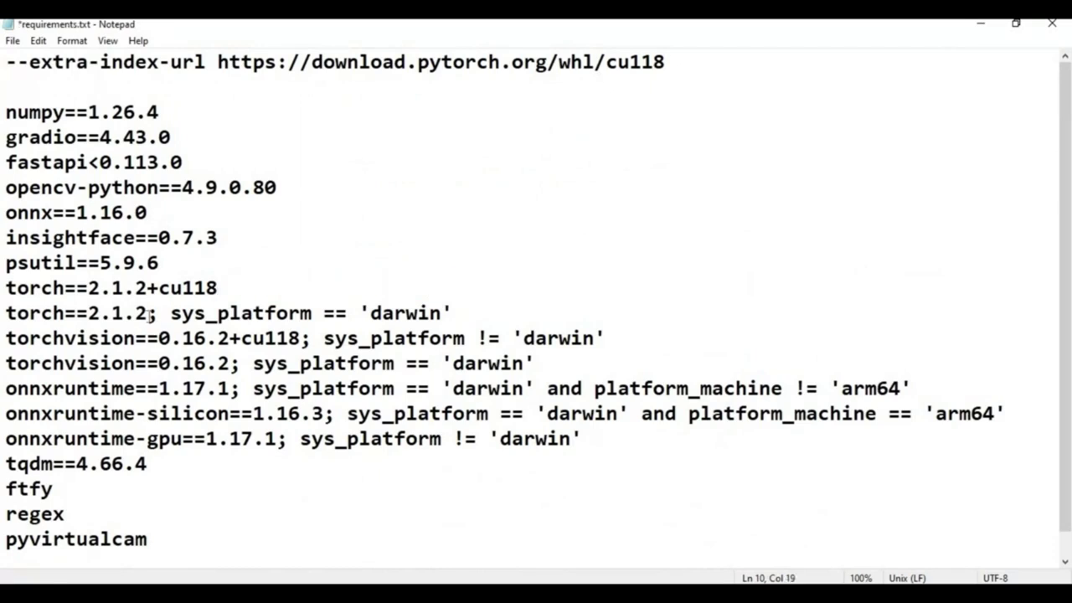
pyautogui.moveTo(157, 313); pyautogui.dragTo(496, 315)
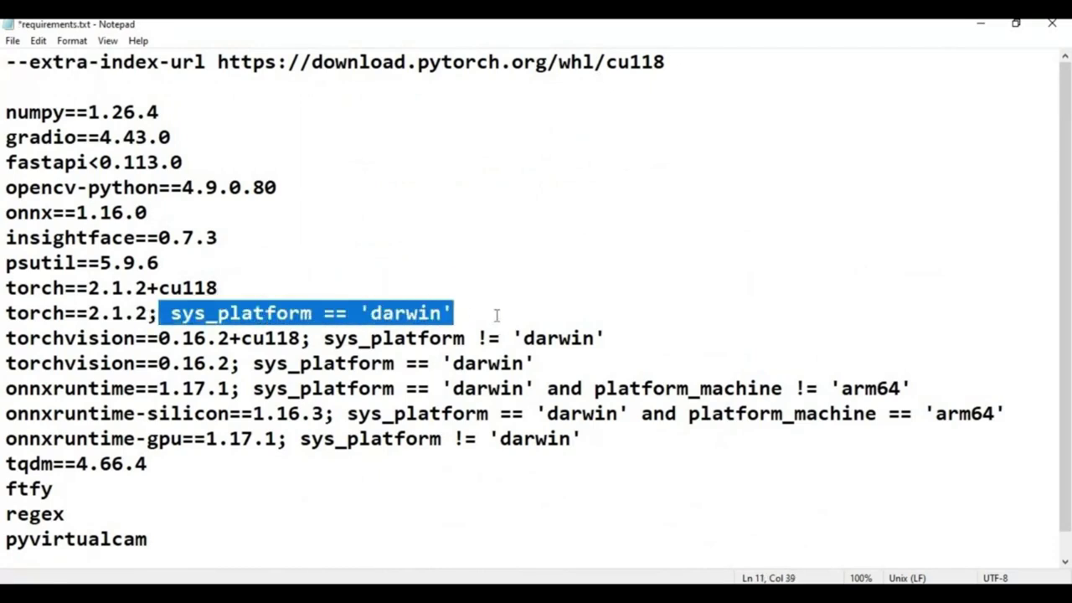
pyautogui.press('BackSpace')
pyautogui.press('BackSpace')
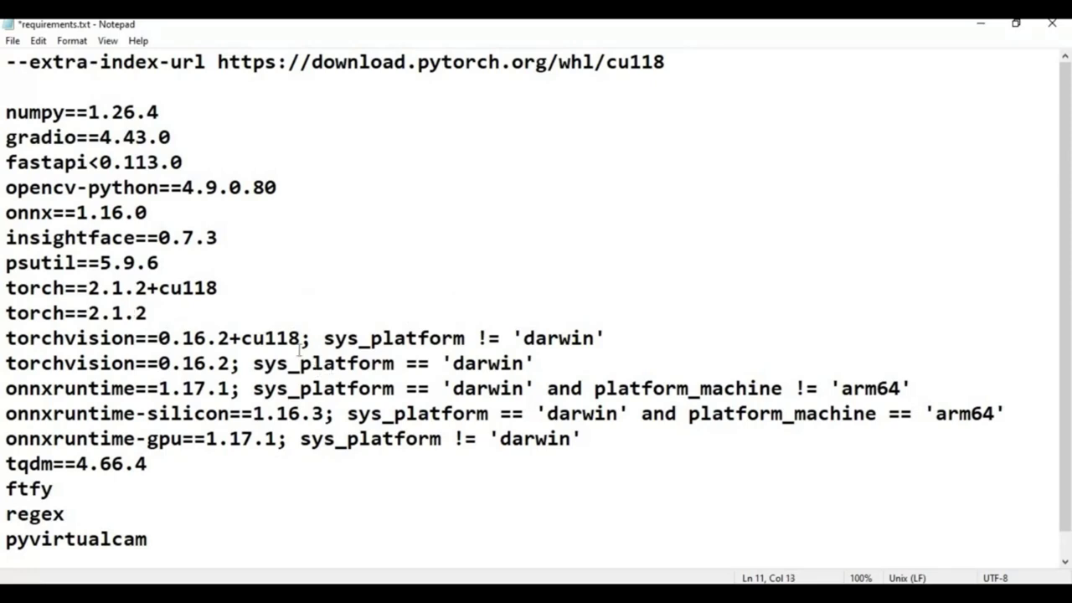
pyautogui.moveTo(300, 338); pyautogui.dragTo(607, 338)
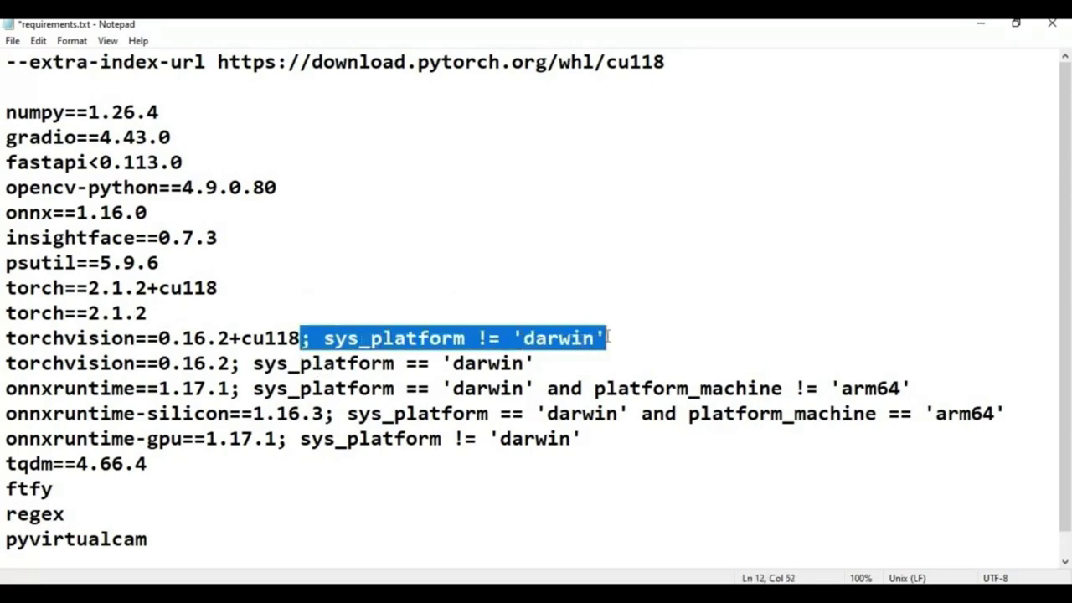
pyautogui.press('BackSpace')
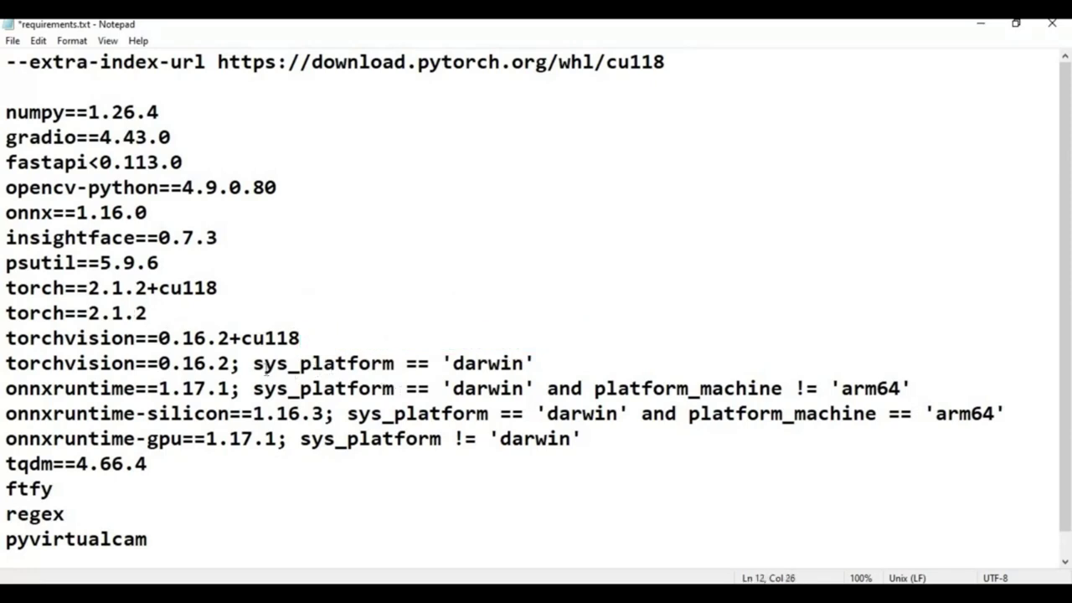
pyautogui.moveTo(230, 364); pyautogui.dragTo(545, 362)
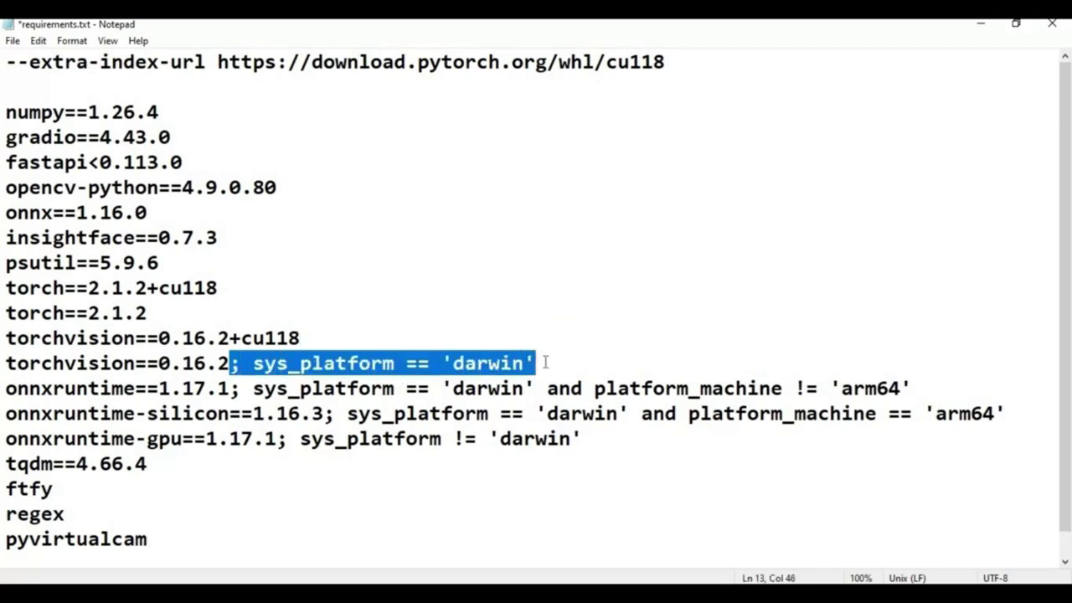
pyautogui.press('BackSpace')
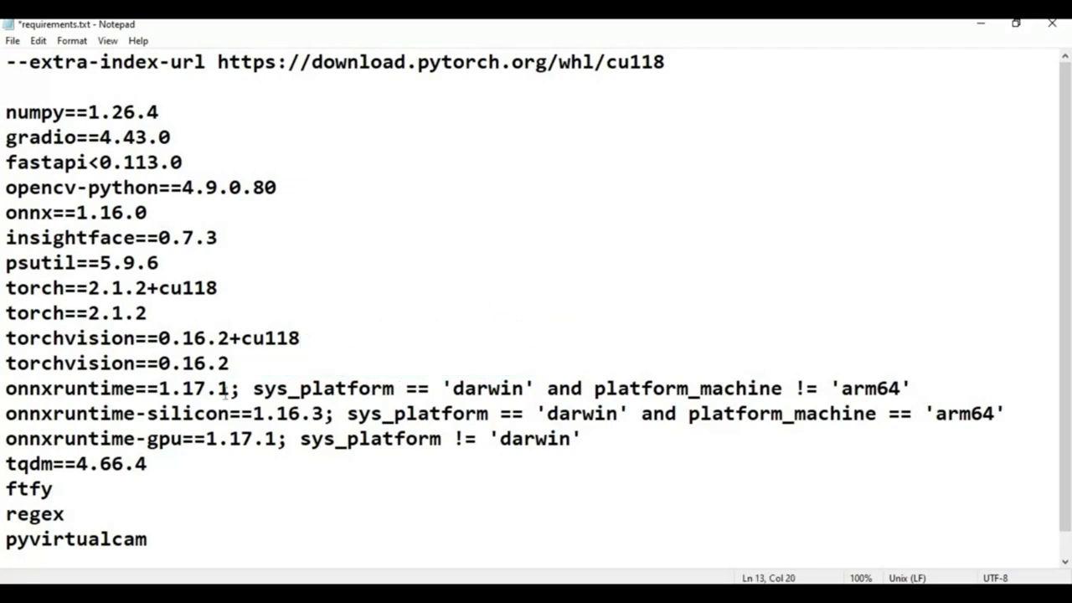
# Remove the onnxruntime and onnxruntime-gpu platform conditions and delete the onnxruntime-silicon line.
pyautogui.moveTo(230, 388); pyautogui.dragTo(952, 382)
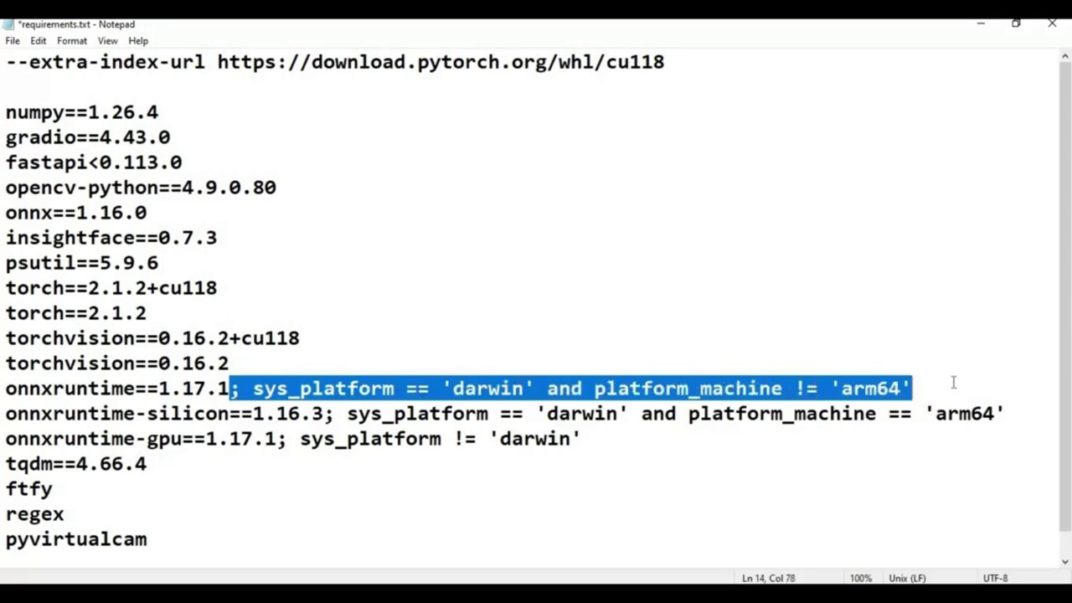
pyautogui.press('BackSpace')
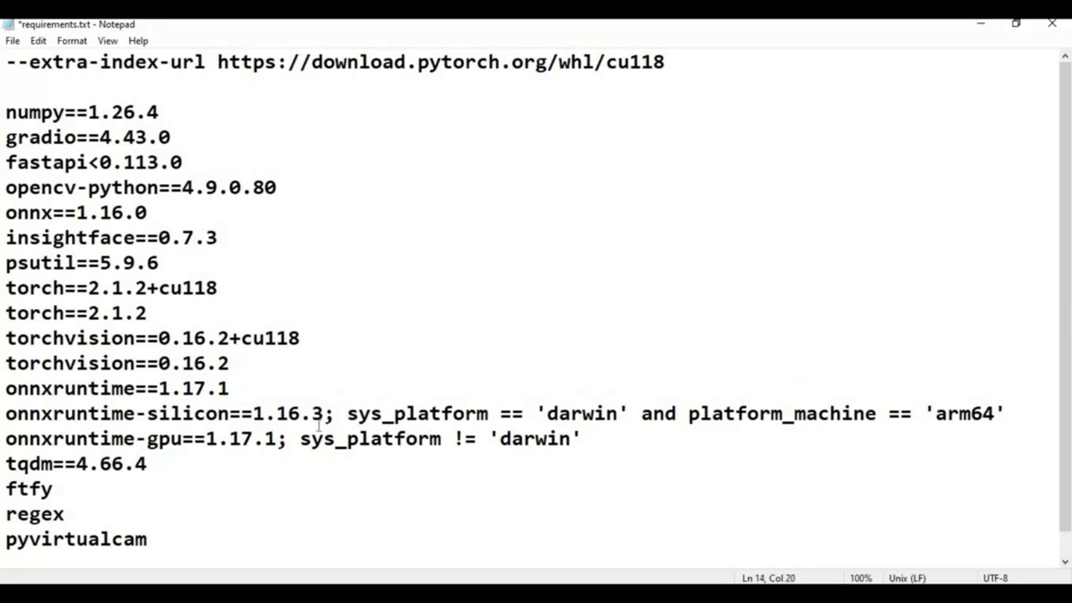
pyautogui.moveTo(7, 414); pyautogui.dragTo(1007, 412)
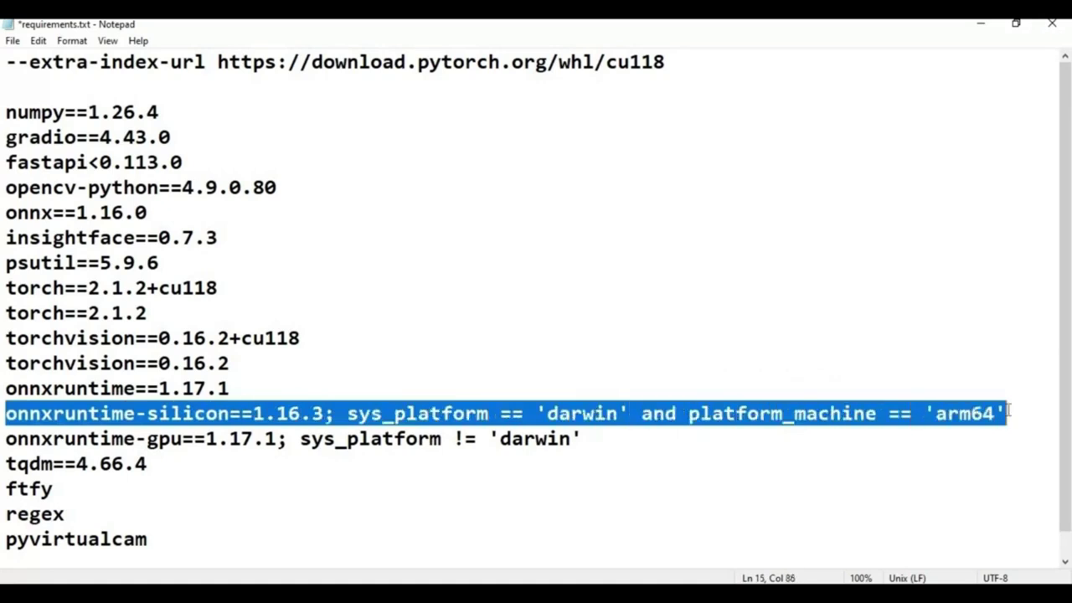
pyautogui.press('BackSpace')
pyautogui.press('BackSpace')
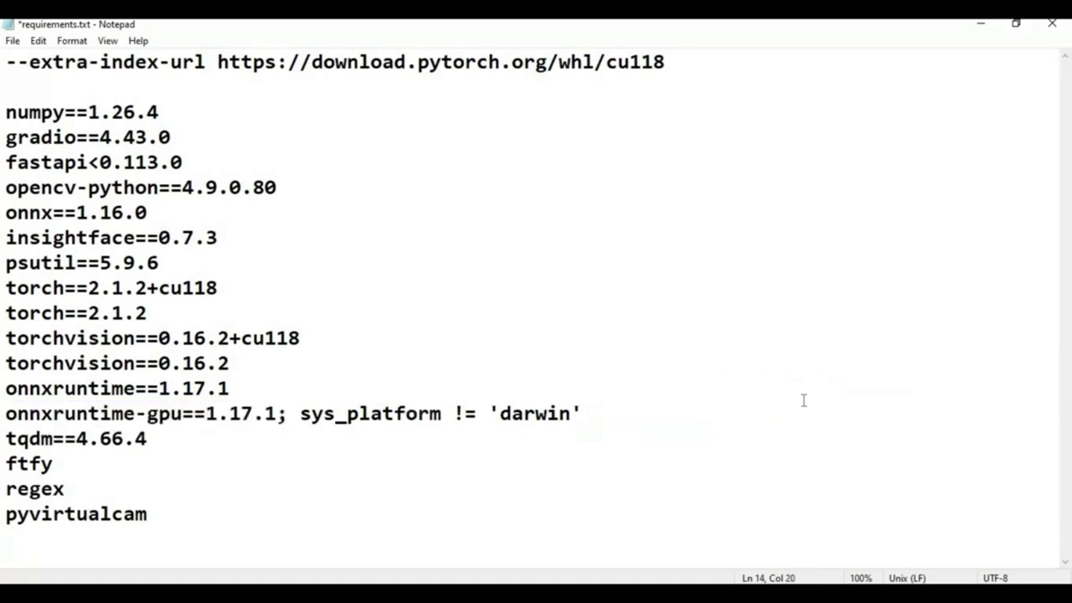
pyautogui.moveTo(276, 414); pyautogui.dragTo(620, 414)
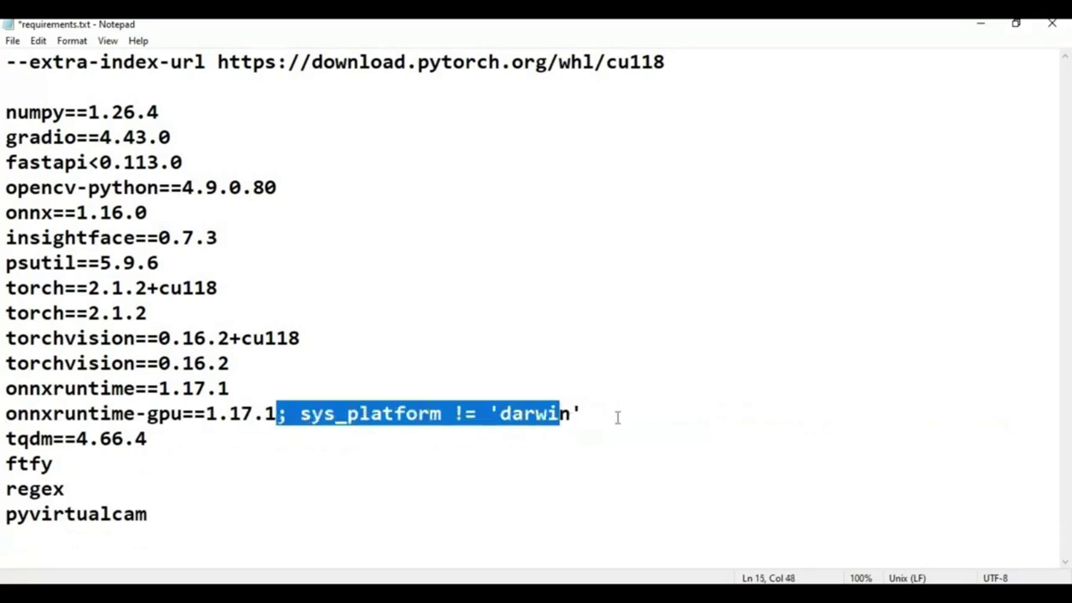
pyautogui.press('BackSpace')
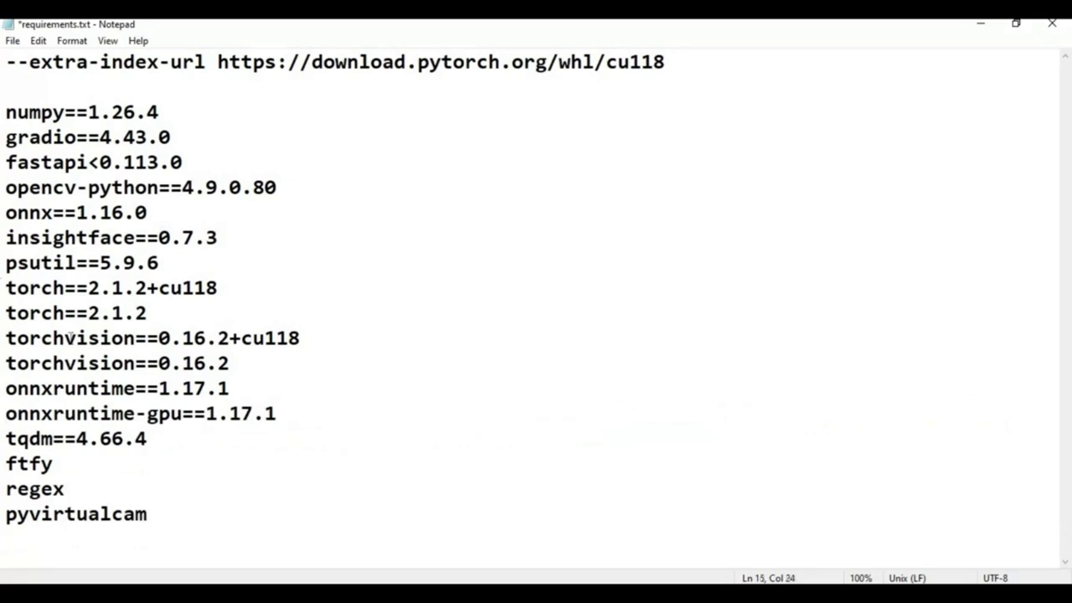
# Change the onnxruntime-gpu version from 1.17.1 to 1.18.0.
pyautogui.click(259, 419)
pyautogui.press('BackSpace')
pyautogui.write('8')
pyautogui.press('End')
pyautogui.press('BackSpace')
pyautogui.write('0')
# Save requirements.txt and close Notepad.
pyautogui.click(12, 40)
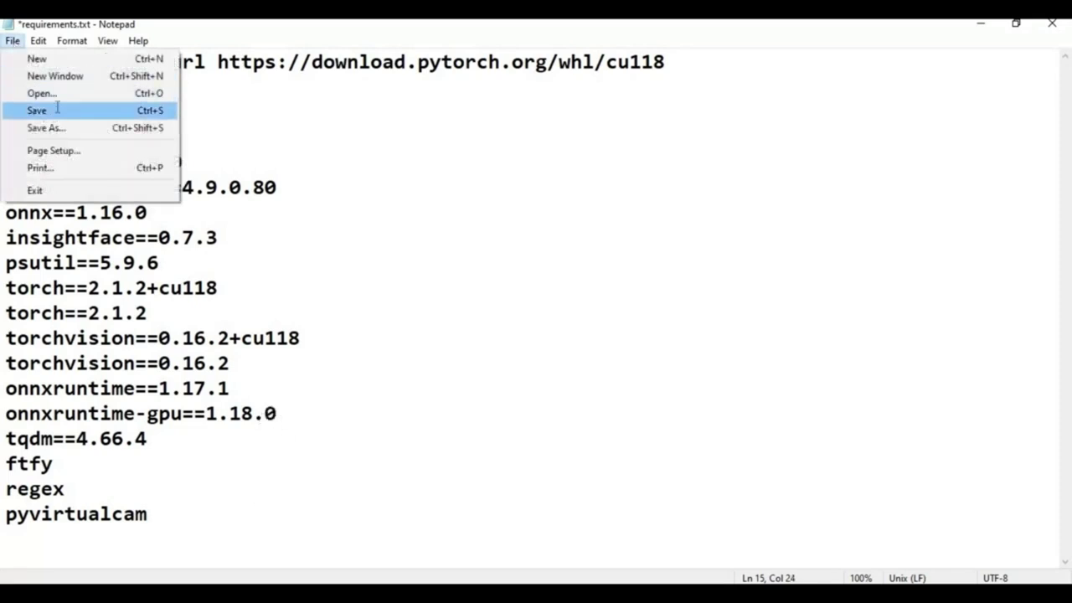
pyautogui.click(55, 109)
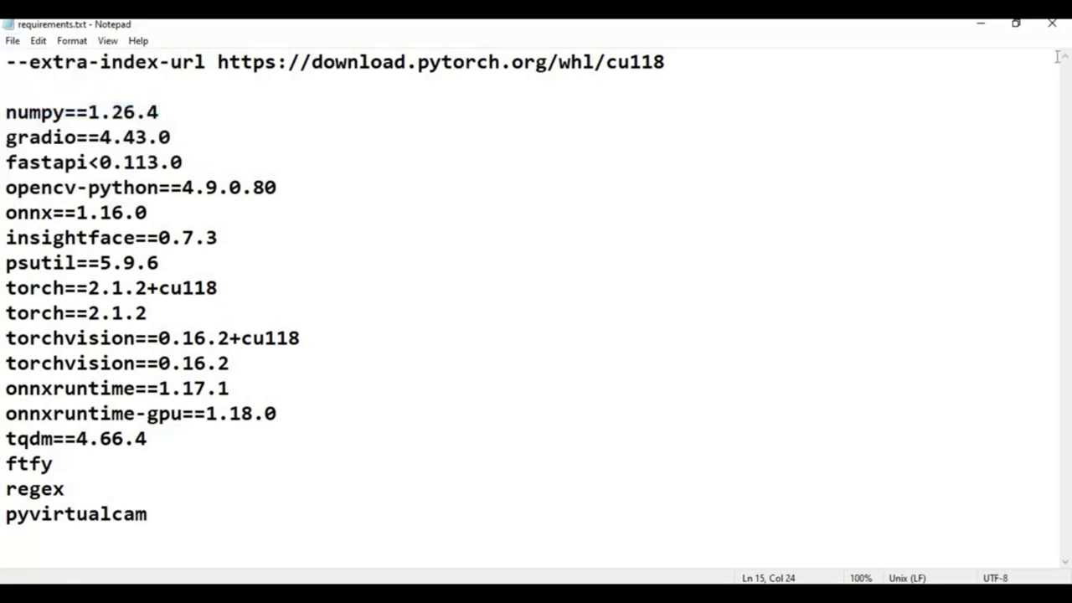
pyautogui.click(1052, 25)
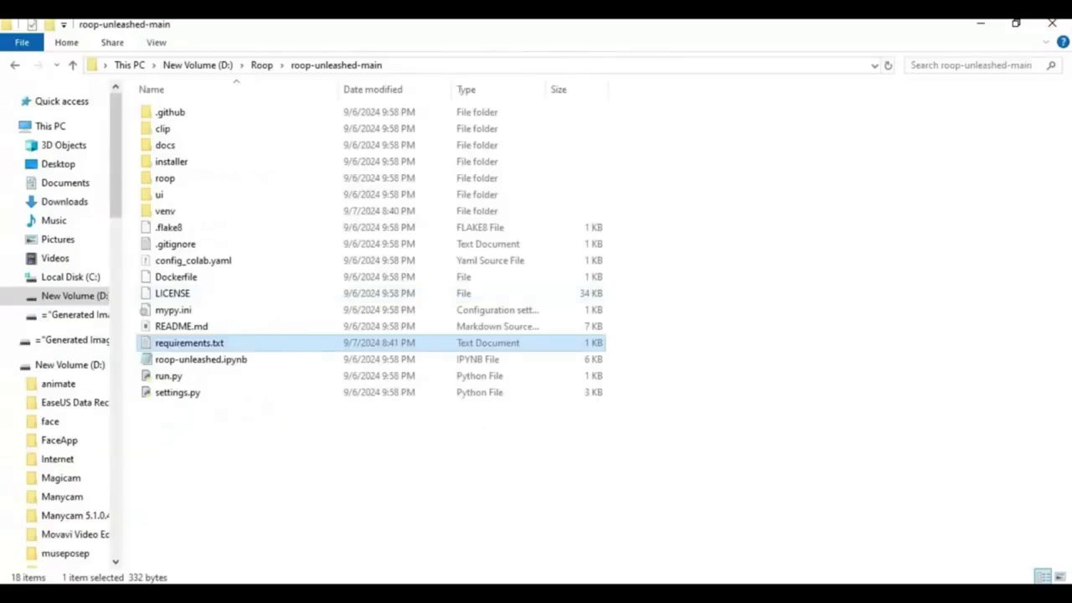
# Run python -m pip install -r requirements.txt in the venv, correcting the mistyped flag.
pyautogui.click(510, 532)
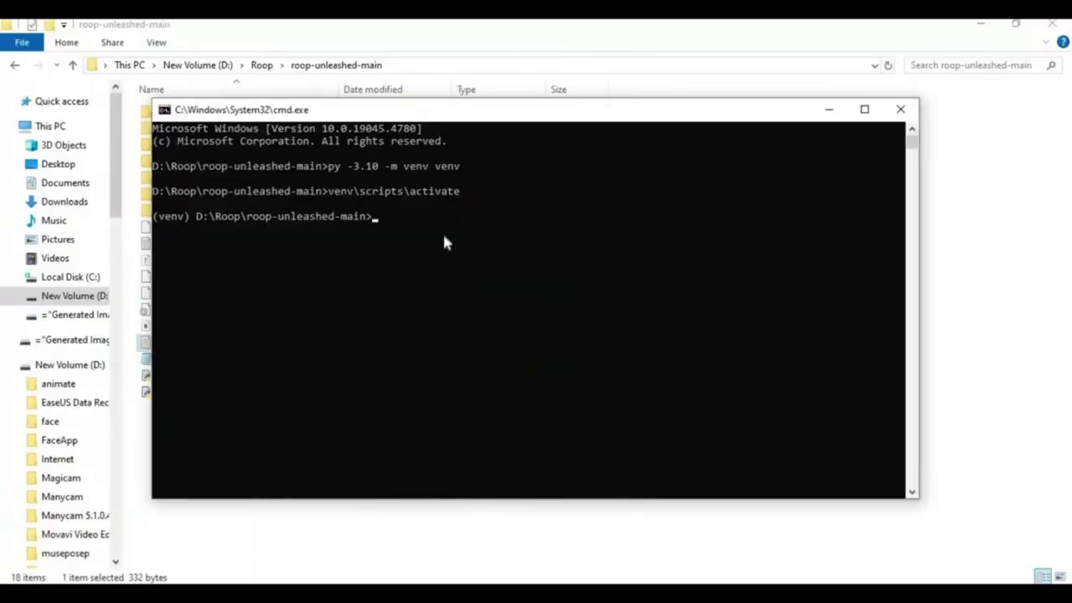
pyautogui.write('p')
pyautogui.write('ython')
pyautogui.write(' -m pip insta')
pyautogui.write('ll ')
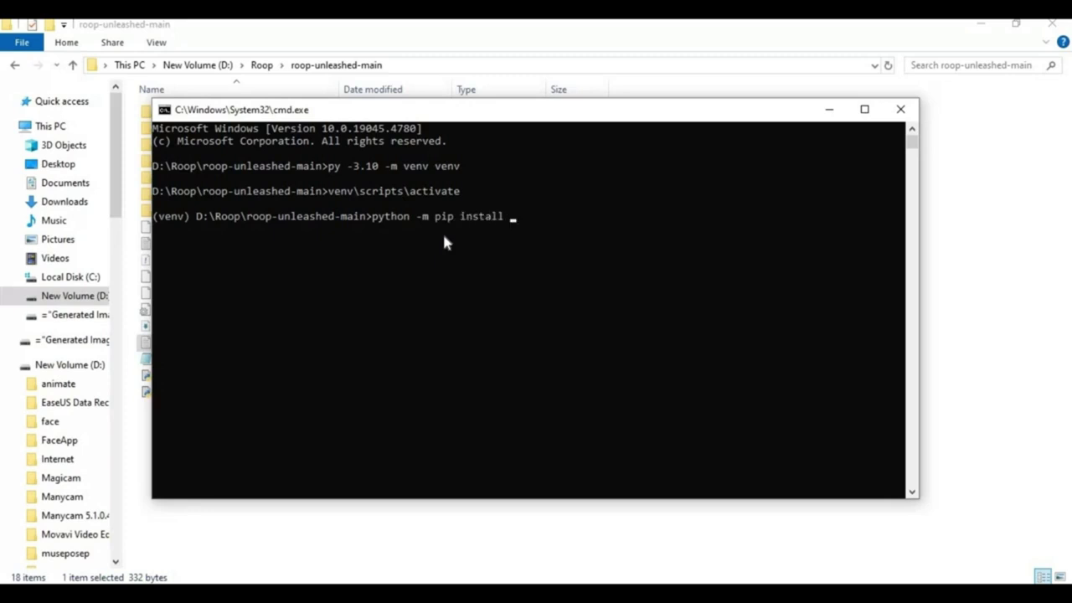
pyautogui.write('r')
pyautogui.press('BackSpace')
pyautogui.write('-r')
pyautogui.write(' requ')
pyautogui.write('irements.tx')
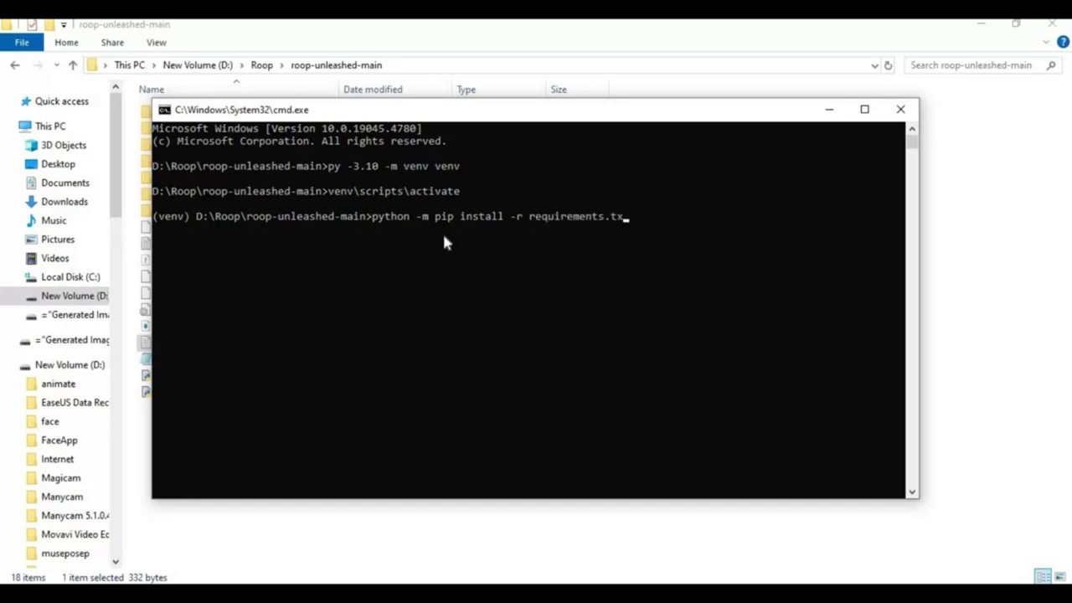
pyautogui.write('t')
pyautogui.press('Return')
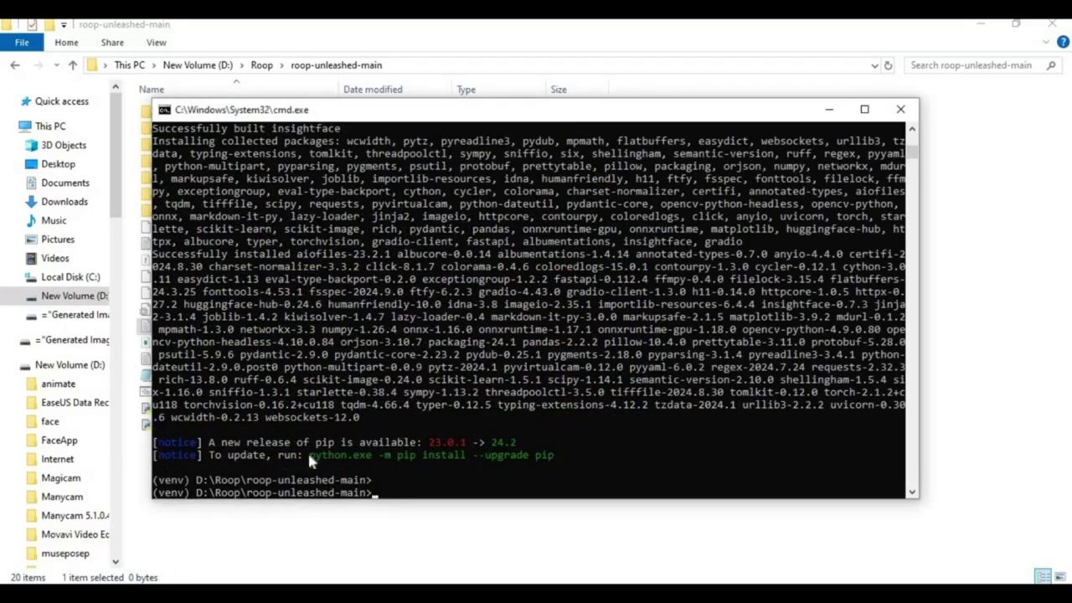
# Copy and run the suggested pip upgrade command to reach pip 24.2, then close Command Prompt.
pyautogui.moveTo(318, 455); pyautogui.dragTo(558, 461)
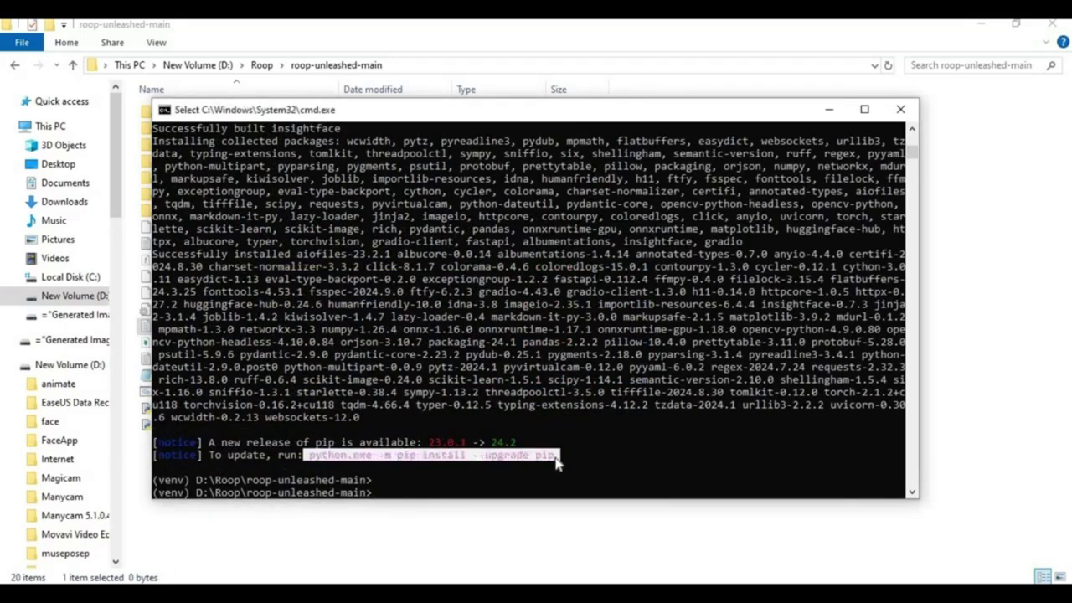
pyautogui.rightClick(558, 461)
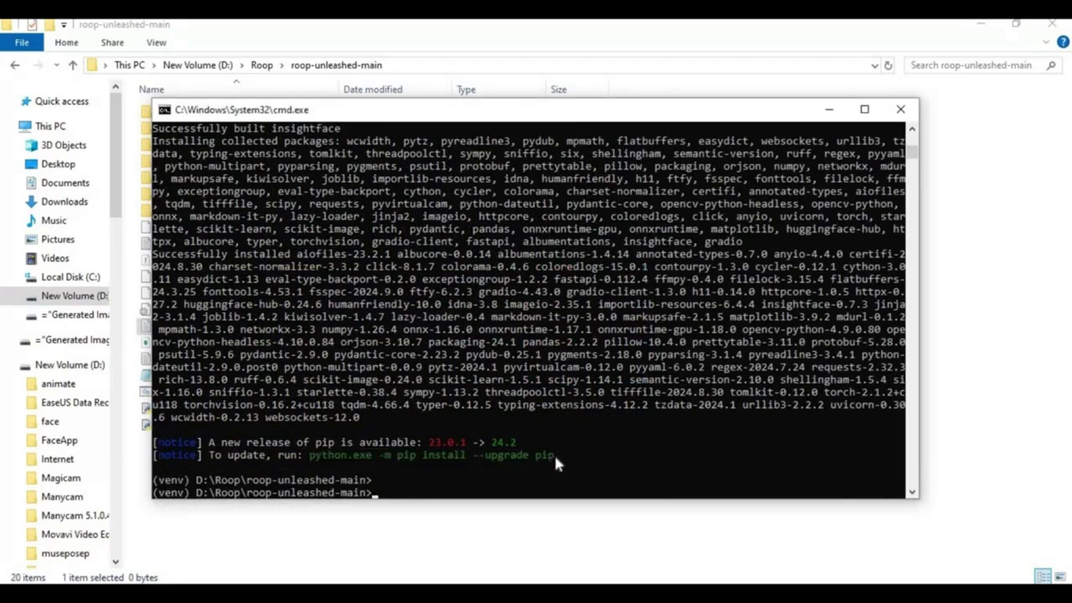
pyautogui.rightClick(491, 491)
pyautogui.press('Return')
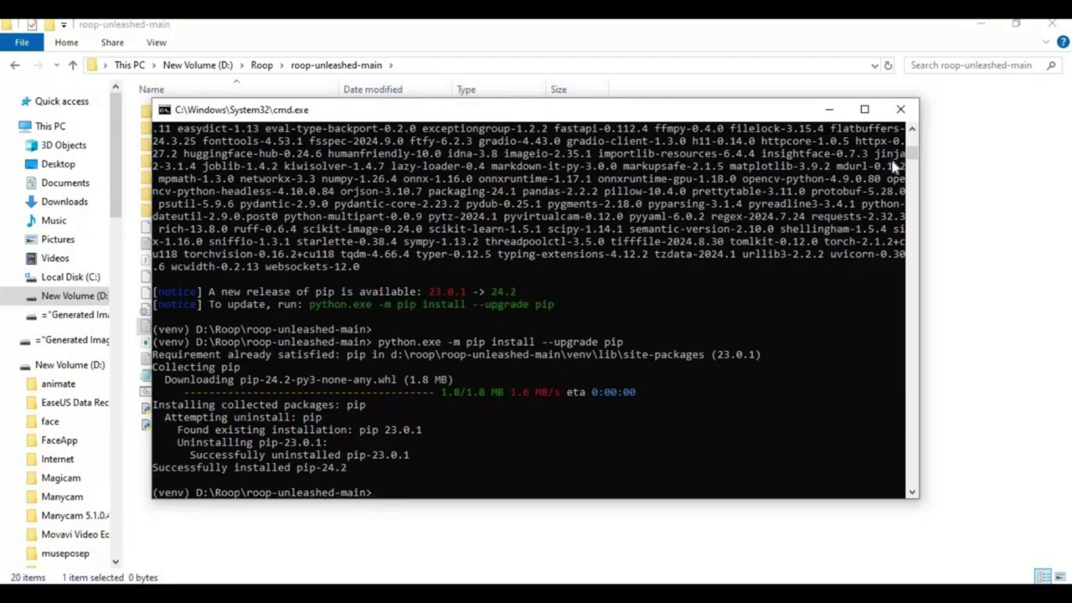
pyautogui.click(900, 112)
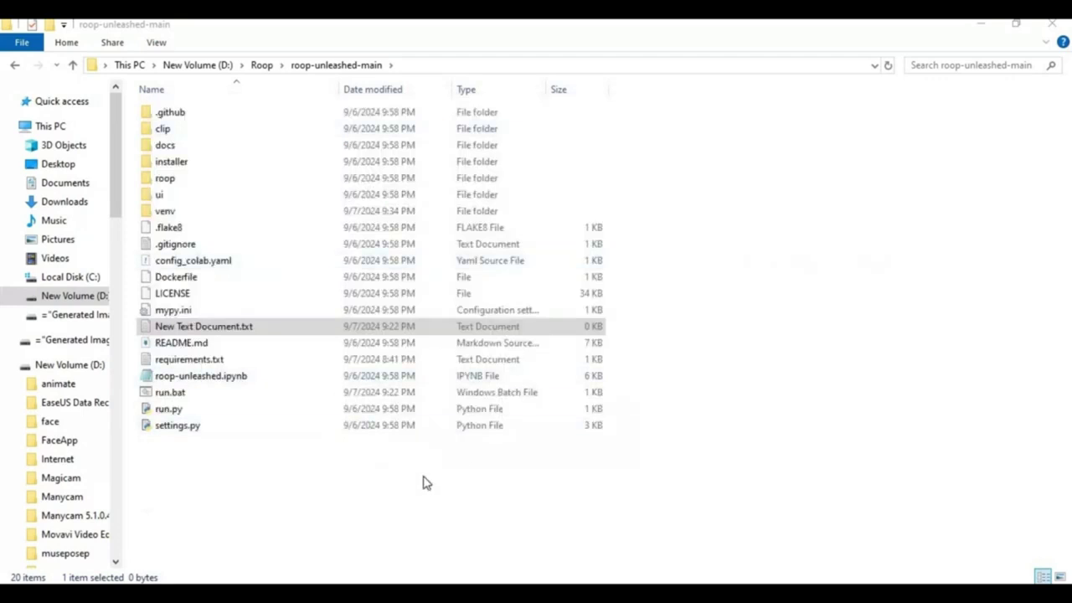
# Dismiss the folder background menu, then open run.bat in Notepad++ from its right-click menu.
pyautogui.rightClick(273, 453)
pyautogui.moveTo(336, 417)
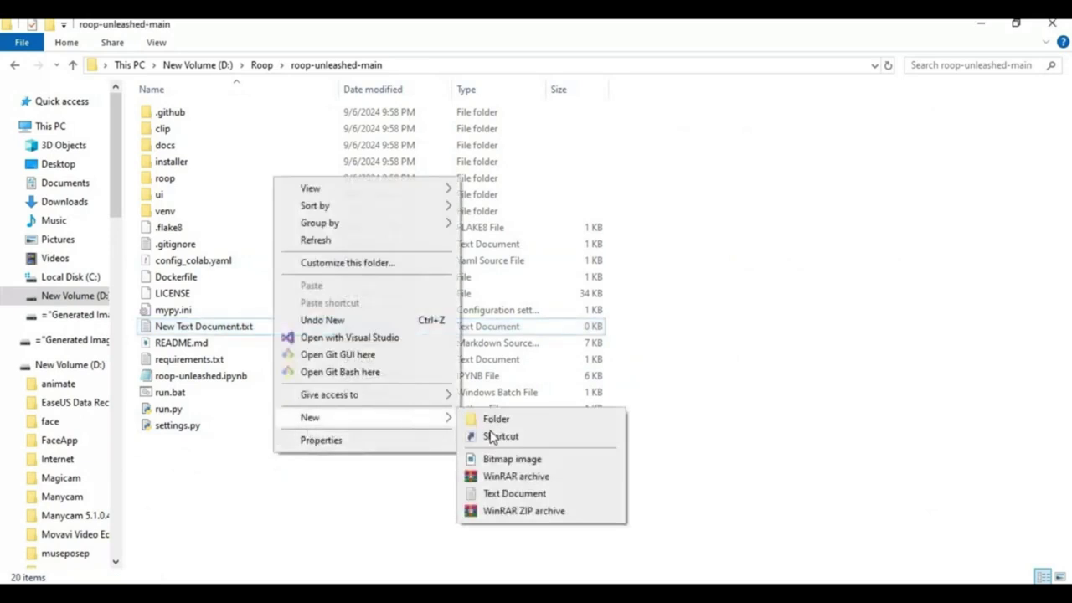
pyautogui.click(338, 491)
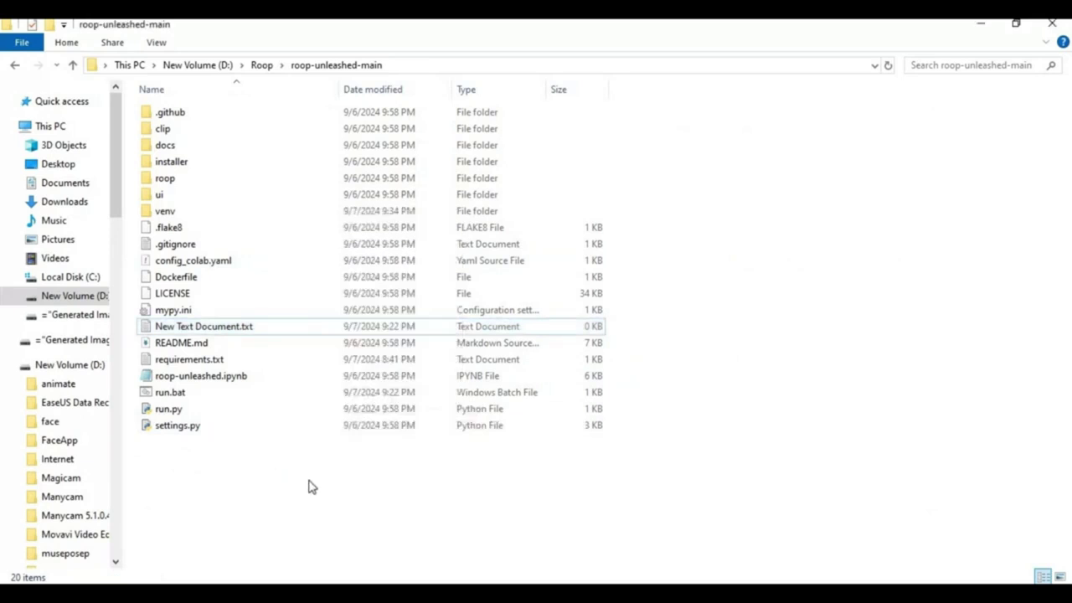
pyautogui.rightClick(176, 393)
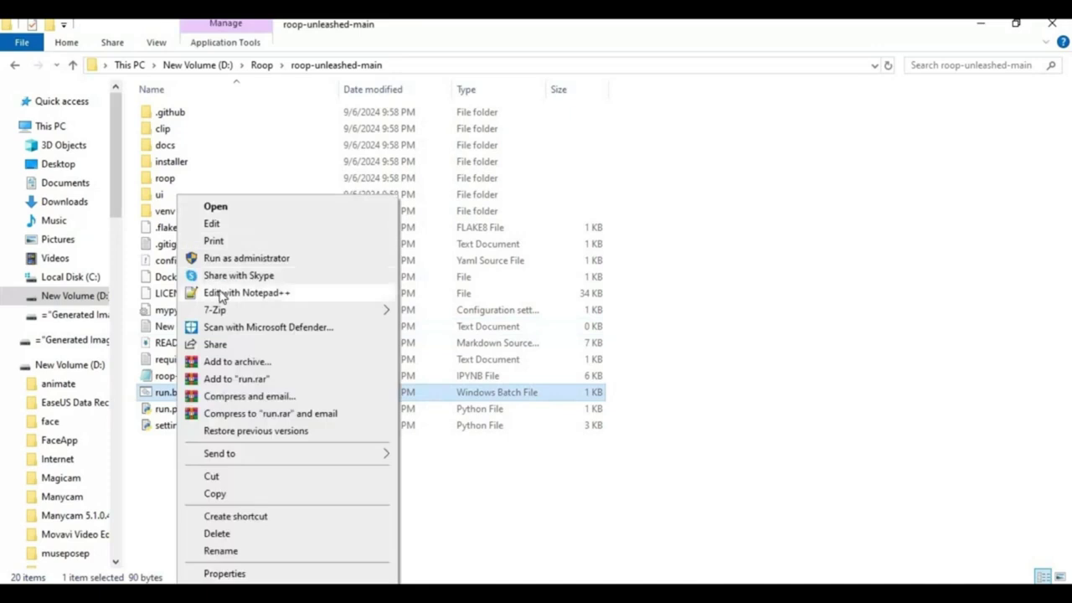
pyautogui.click(222, 292)
# Review run.bat (venv activation, run.py on cuda_device_id 0), save it unchanged and close Notepad++.
pyautogui.moveTo(77, 165); pyautogui.dragTo(22, 95)
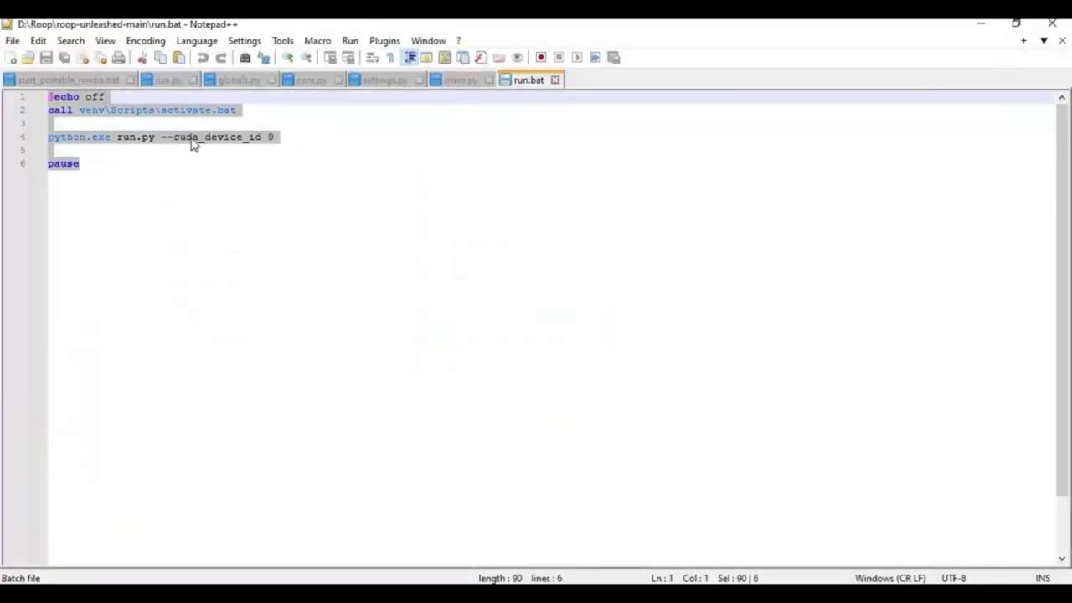
pyautogui.click(295, 149)
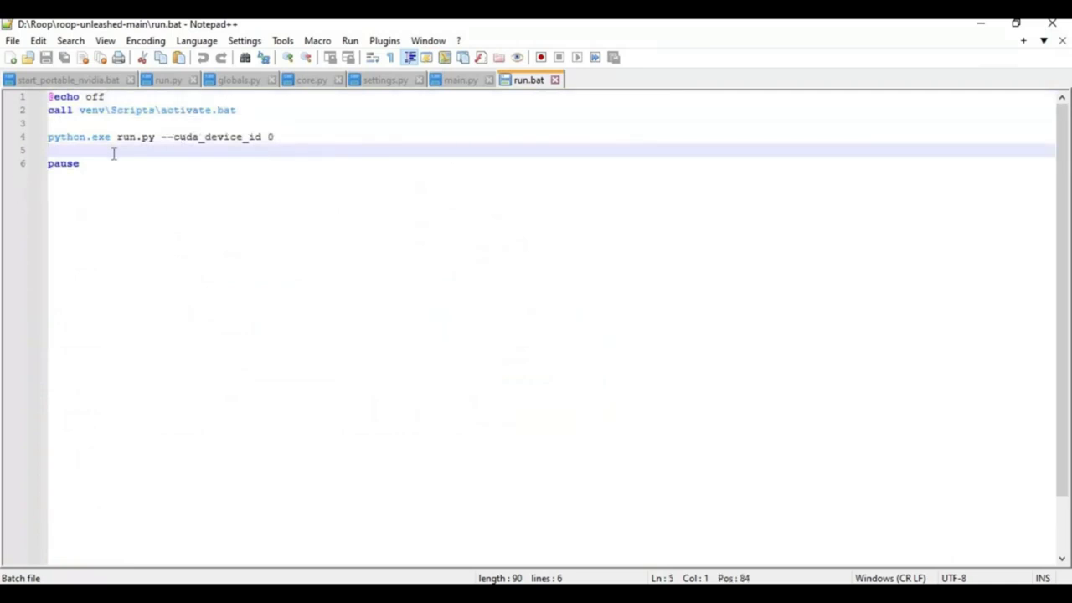
pyautogui.click(12, 40)
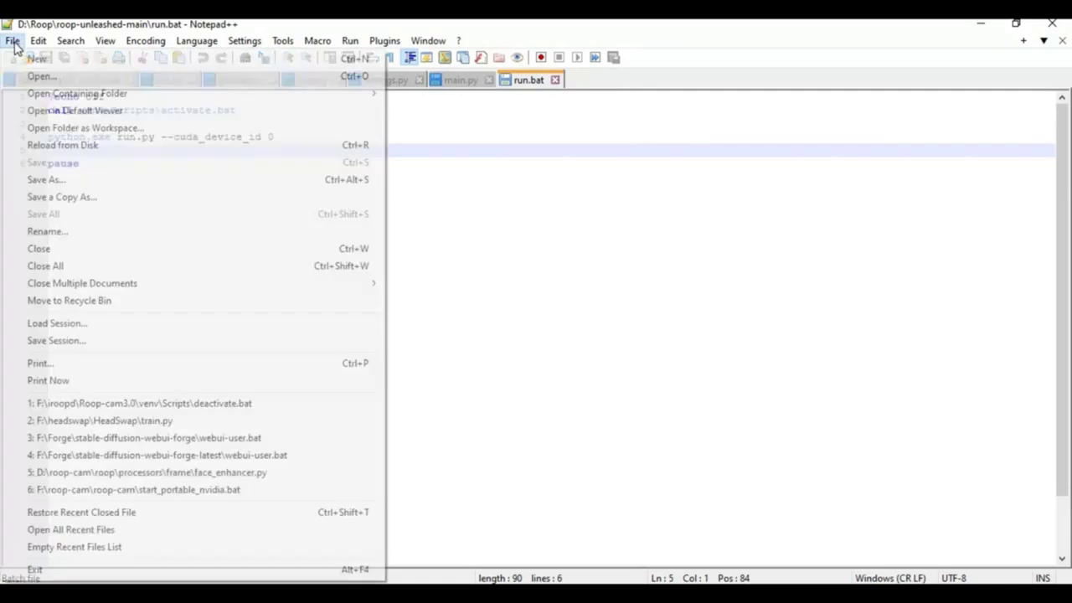
pyautogui.click(92, 181)
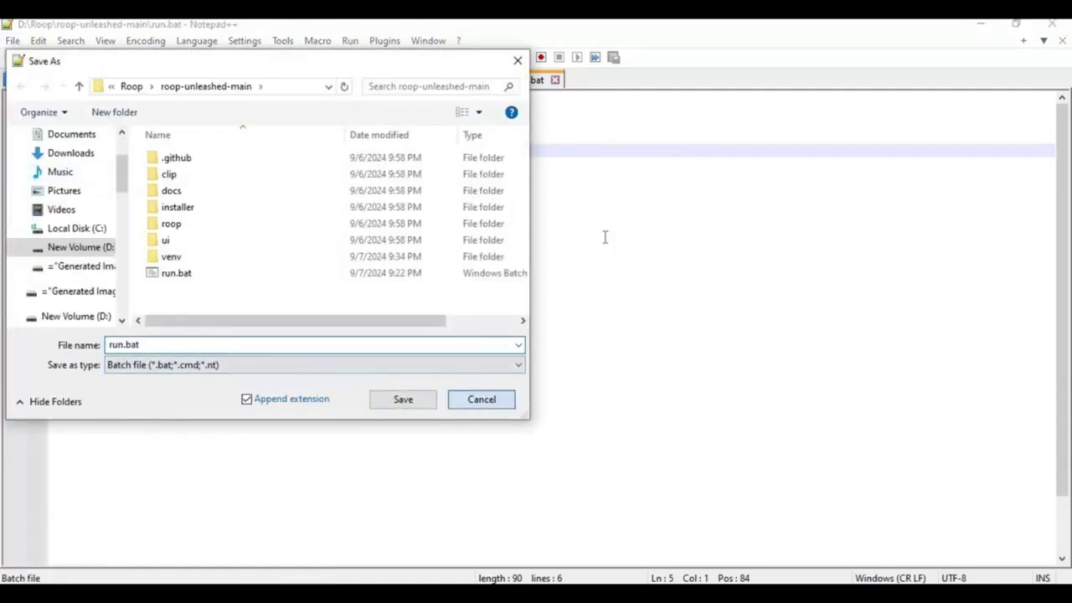
pyautogui.press('Return')
pyautogui.click(1052, 25)
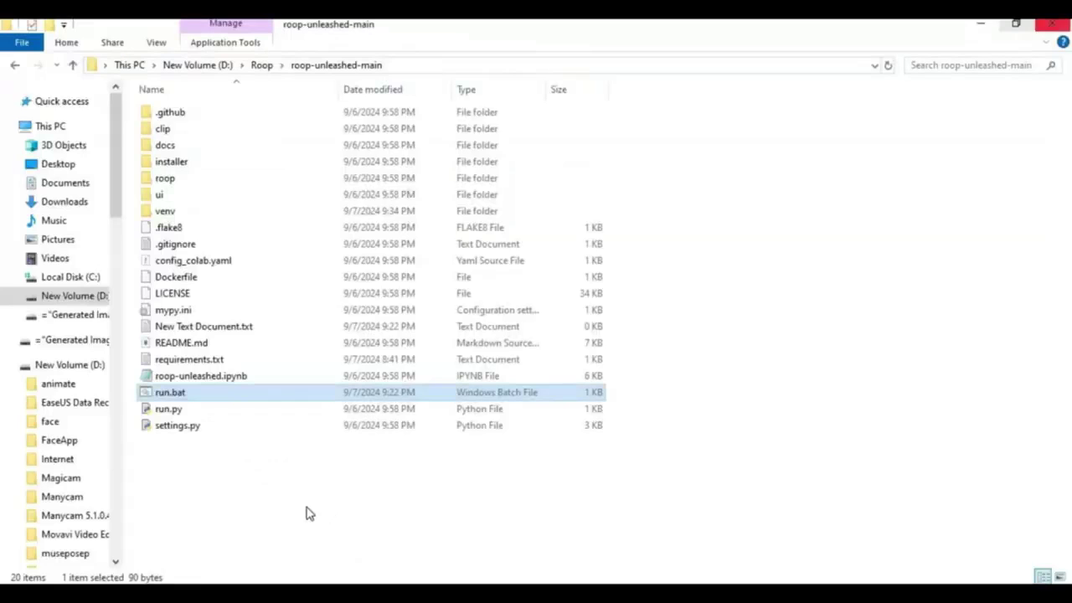
# Launch run.bat so the Roop Unleashed web UI opens at 127.0.0.1:7860.
pyautogui.doubleClick(166, 393)
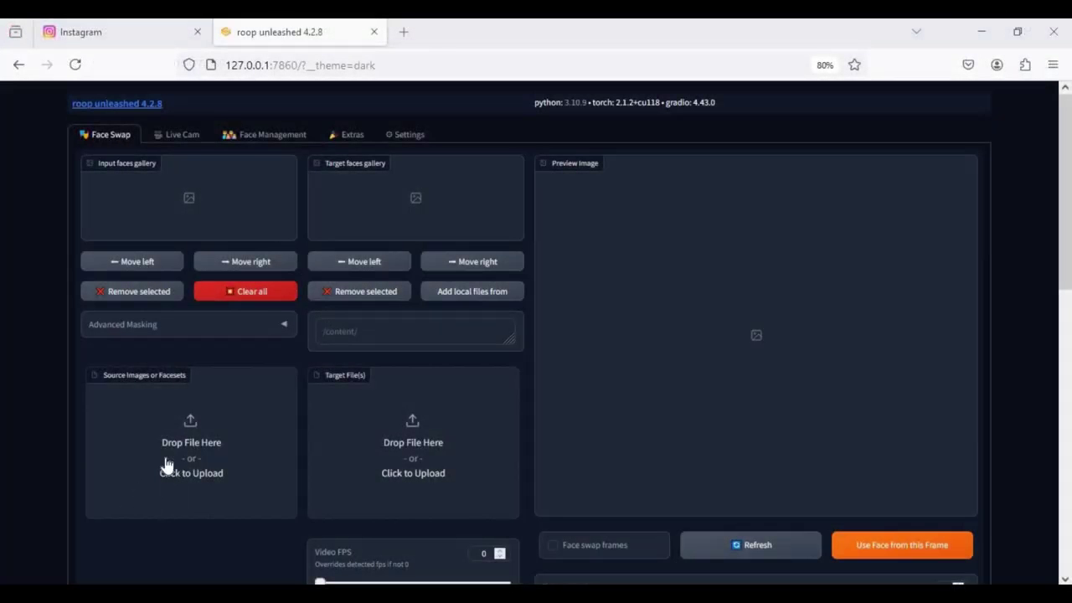
# Upload a portrait from Pictures > Screenpresso and select its extracted face as the input face.
pyautogui.click(184, 466)
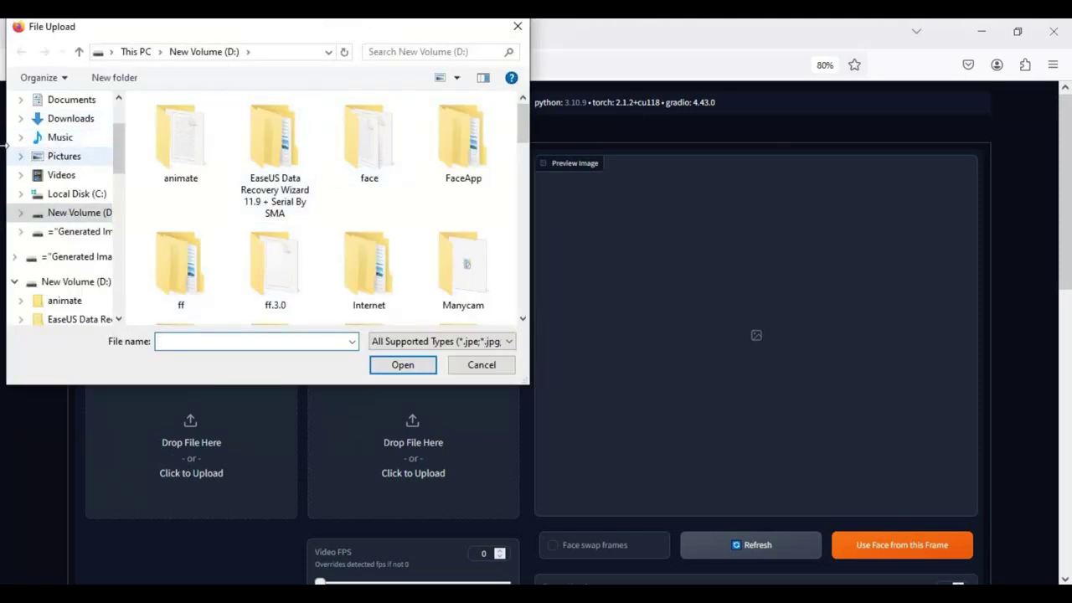
pyautogui.click(34, 156)
pyautogui.doubleClick(280, 164)
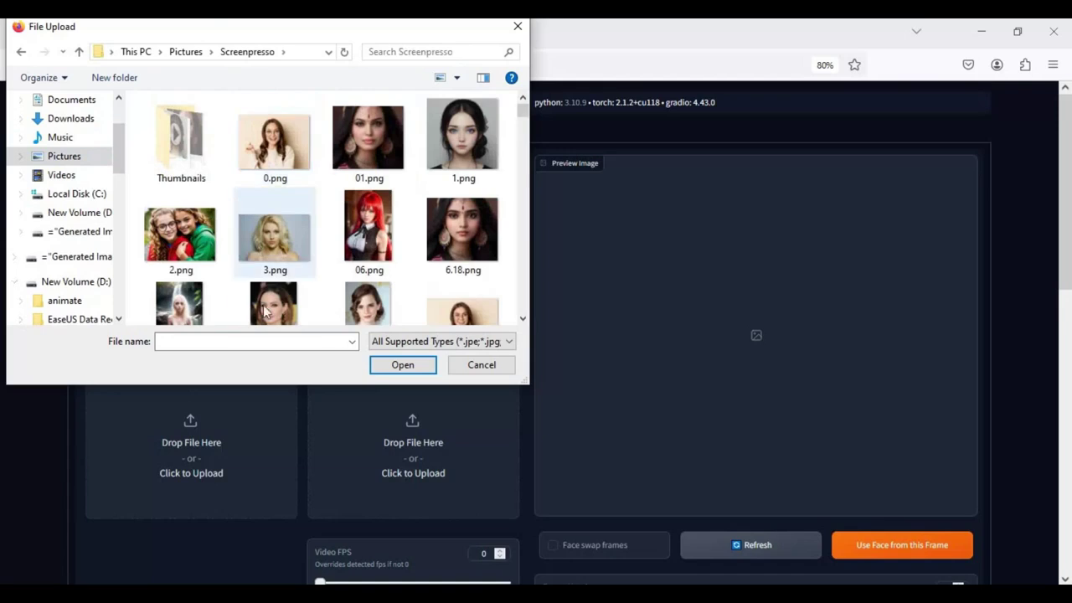
pyautogui.doubleClick(267, 312)
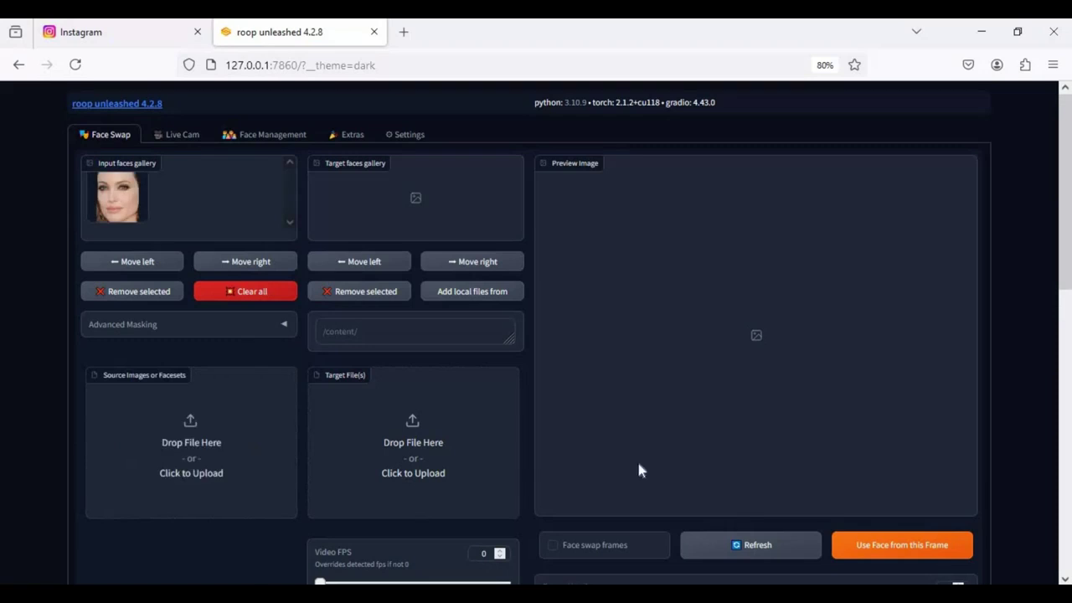
pyautogui.click(105, 209)
# Leave the post-processing option set to None.
pyautogui.scroll(-5, 609, 396)
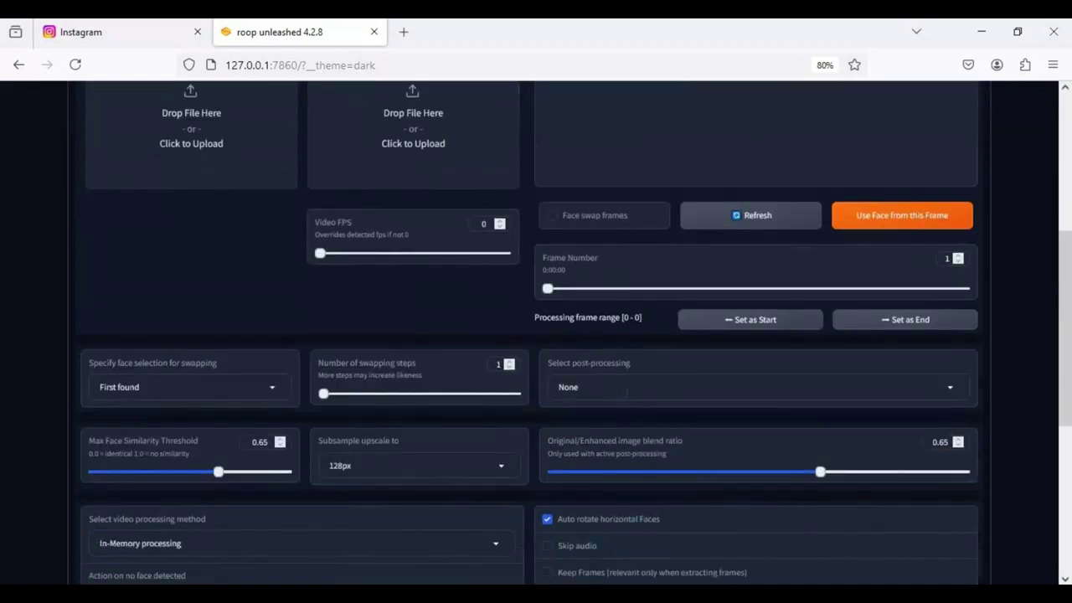
pyautogui.click(625, 389)
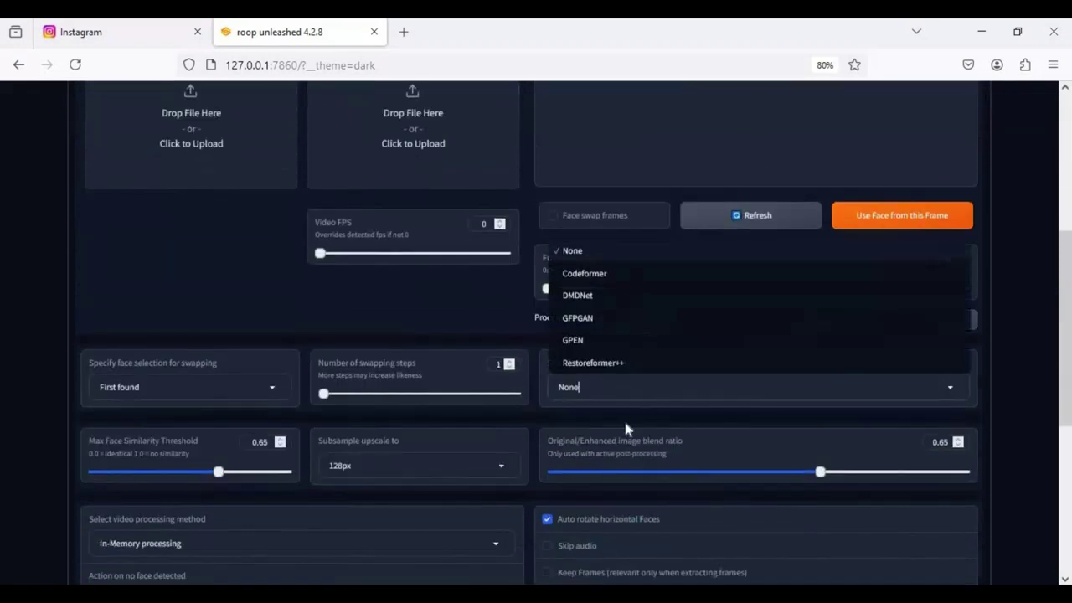
pyautogui.click(216, 302)
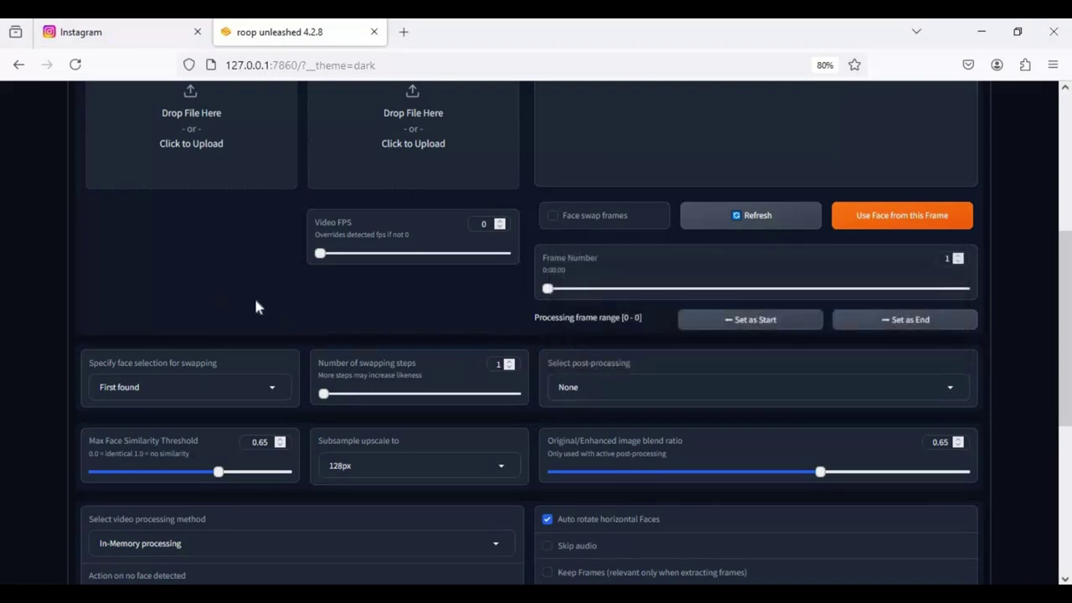
pyautogui.scroll(5, 255, 303)
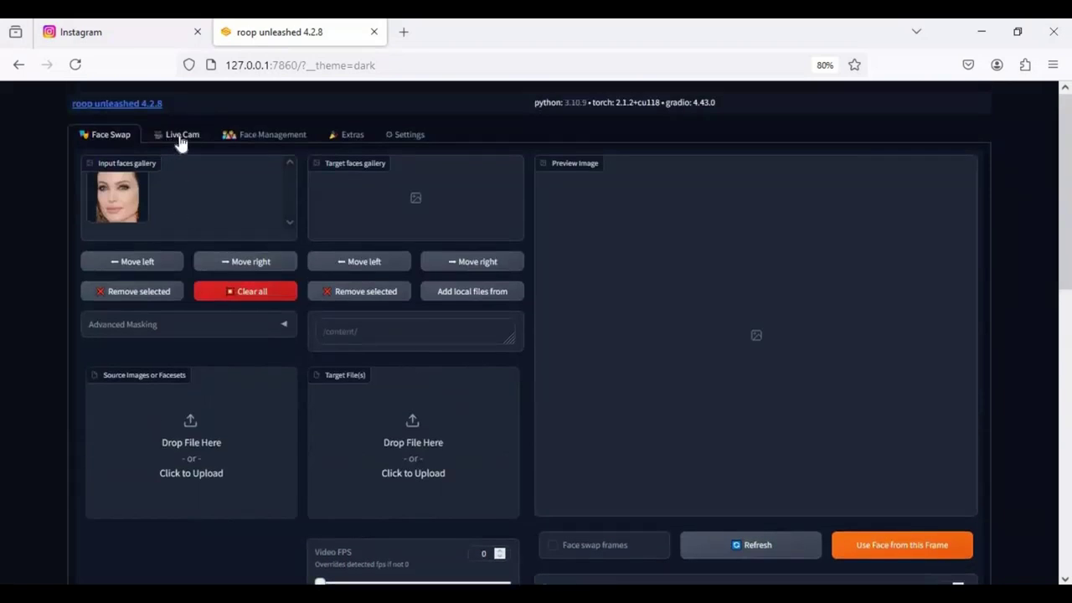
pyautogui.click(180, 139)
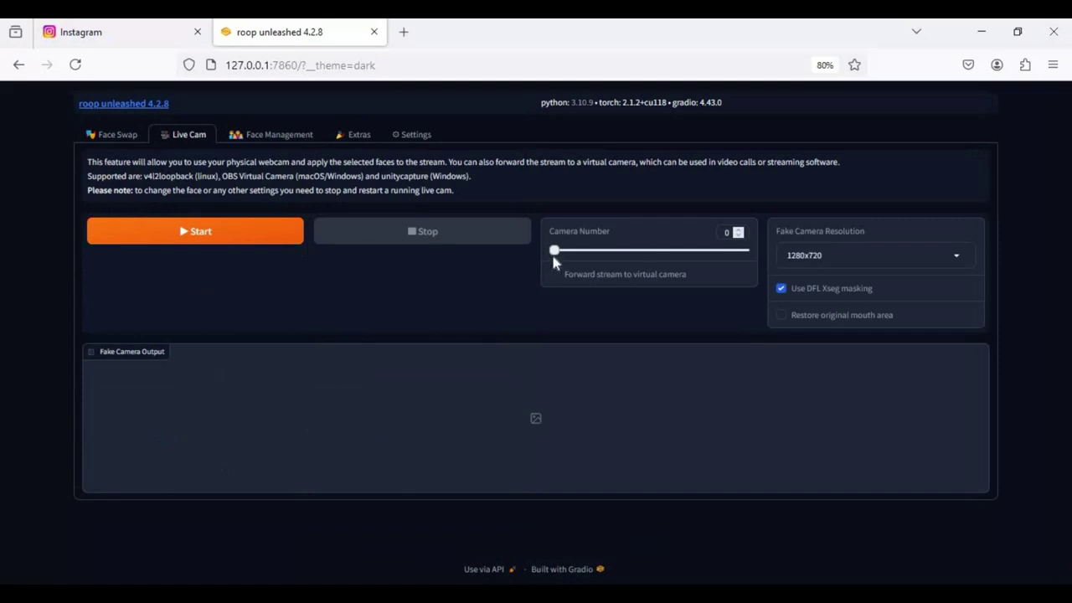
# Forward the live cam to the virtual camera at 640x480 and start the face swap.
pyautogui.click(624, 276)
pyautogui.click(830, 255)
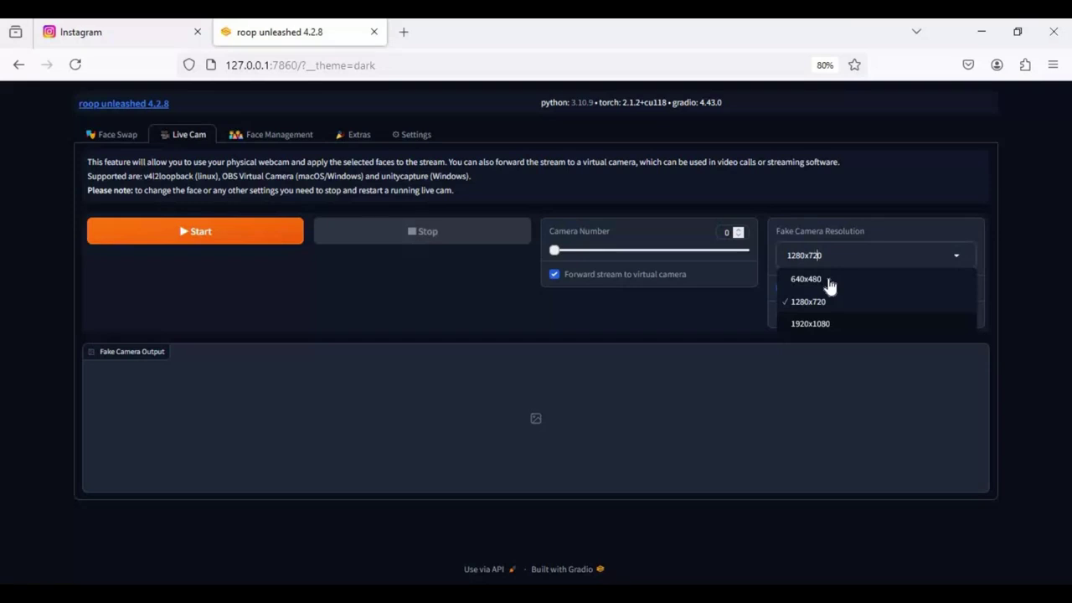
pyautogui.click(830, 283)
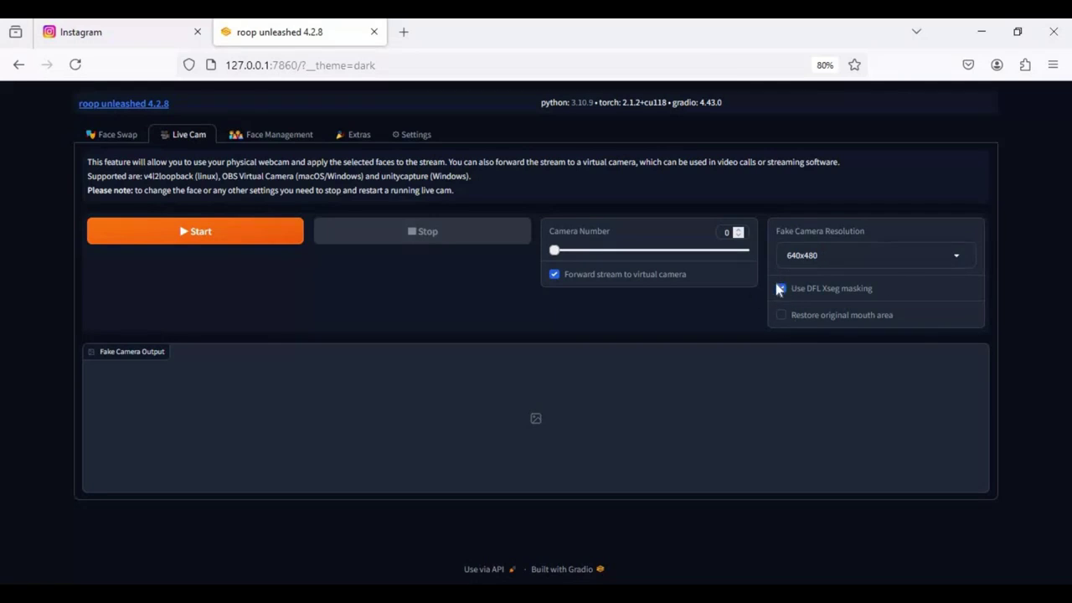
pyautogui.click(238, 242)
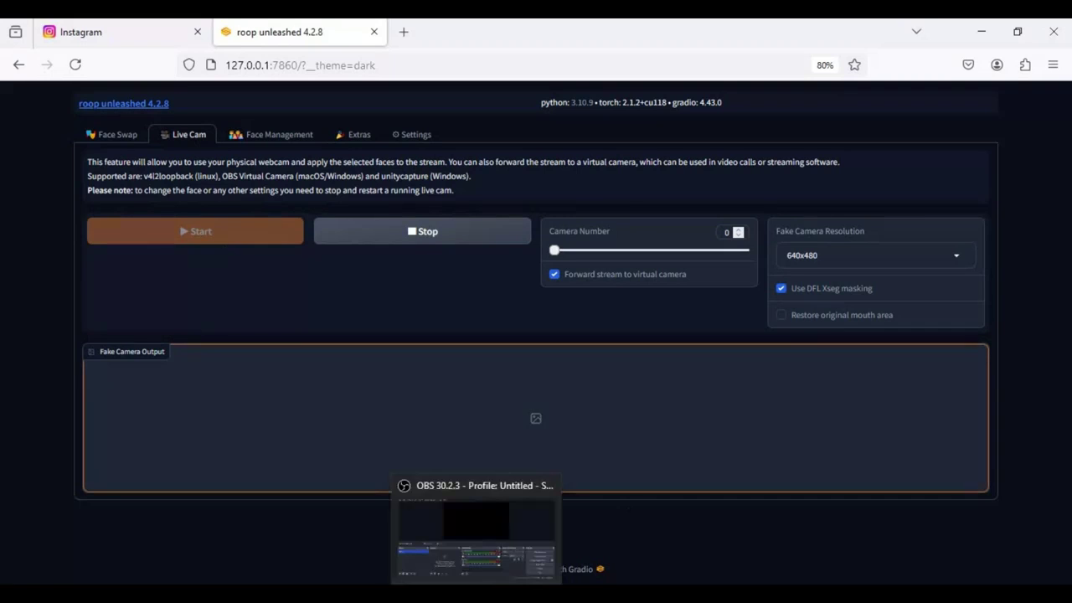
# Rewind and play the ManyCam playlist video as the webcam source, then hide ManyCam.
pyautogui.click(448, 537)
pyautogui.moveTo(452, 403); pyautogui.dragTo(386, 403)
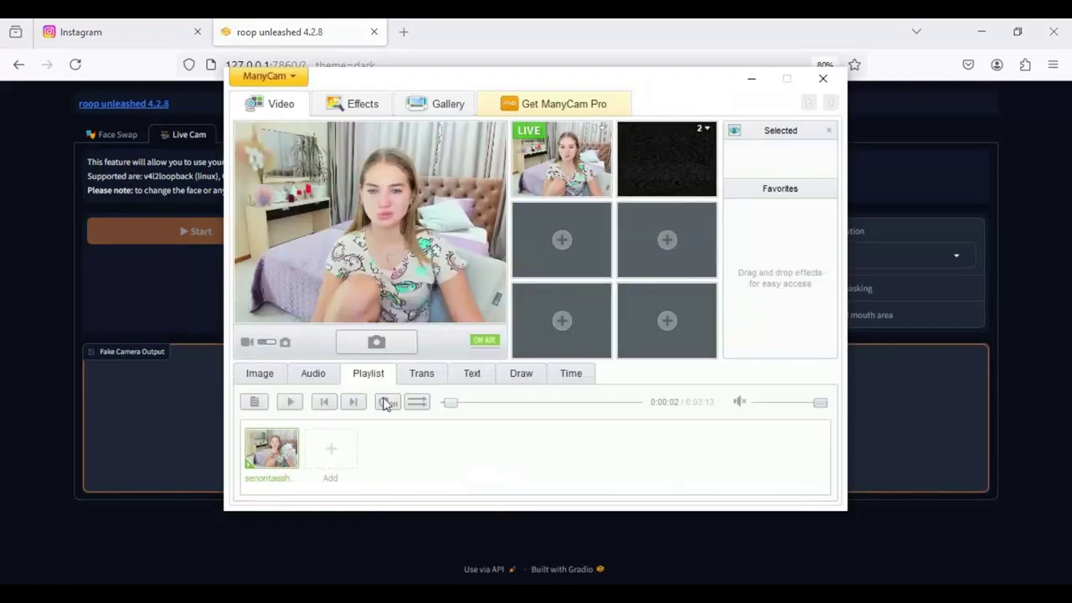
pyautogui.click(289, 402)
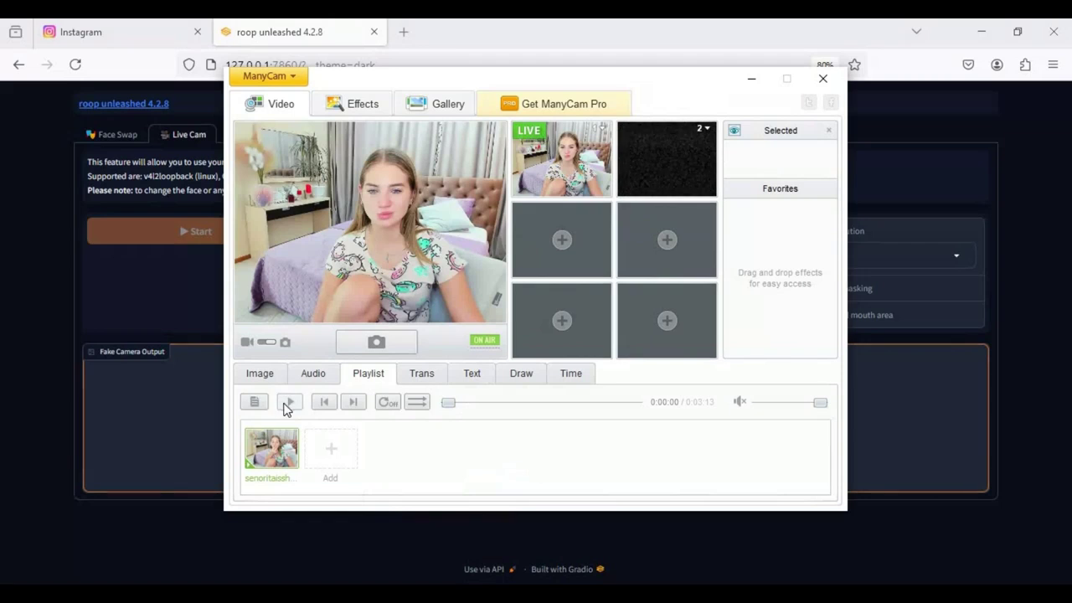
pyautogui.click(751, 81)
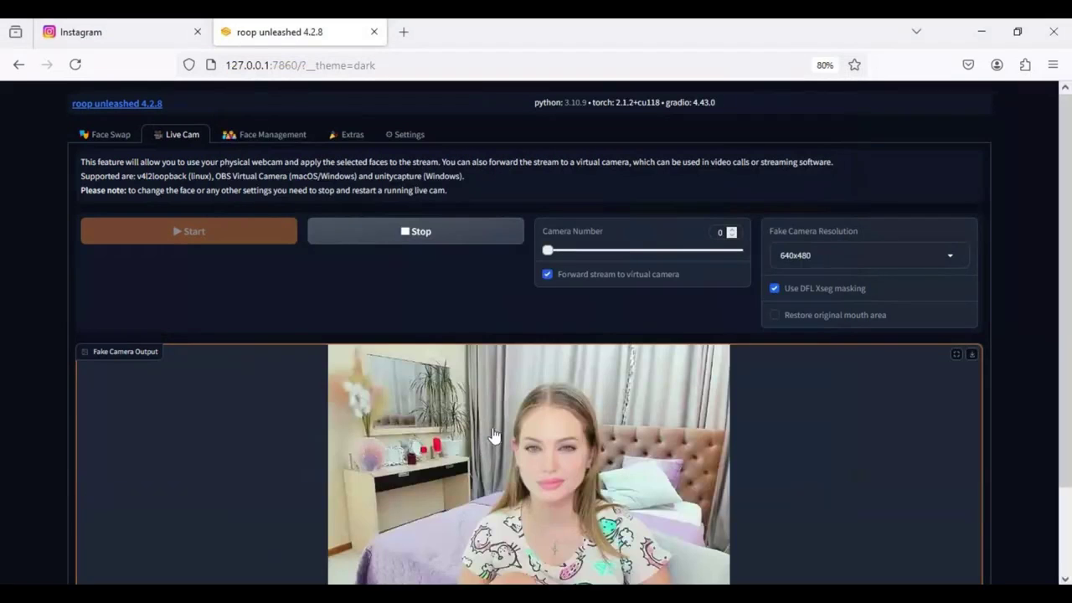
# Stop the live cam, toggle the mouth-restore and masking checkboxes, and restart it.
pyautogui.scroll(-2, 494, 443)
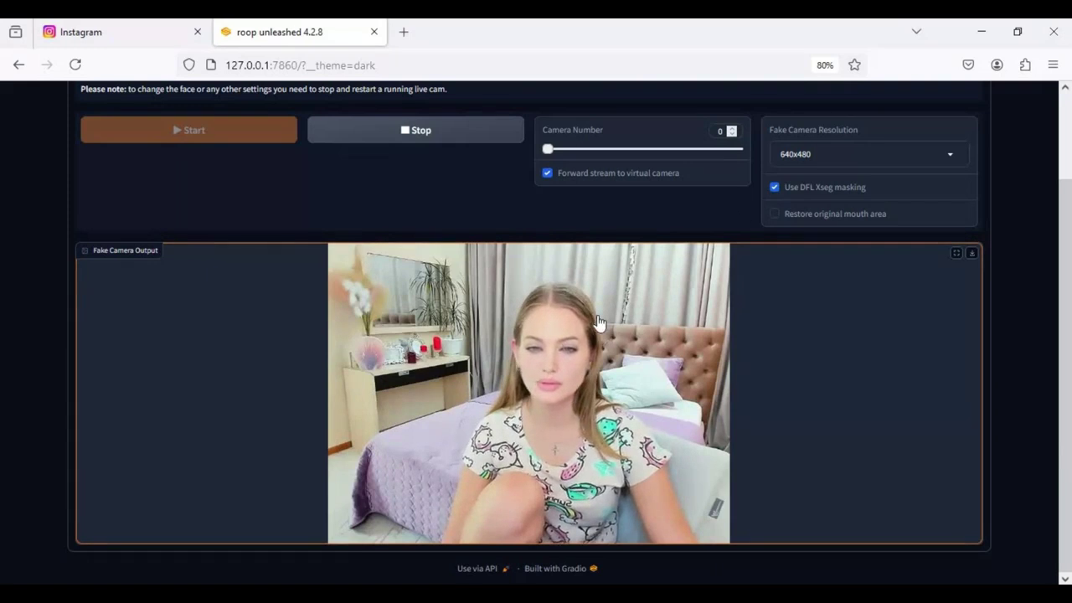
pyautogui.scroll(2, 510, 251)
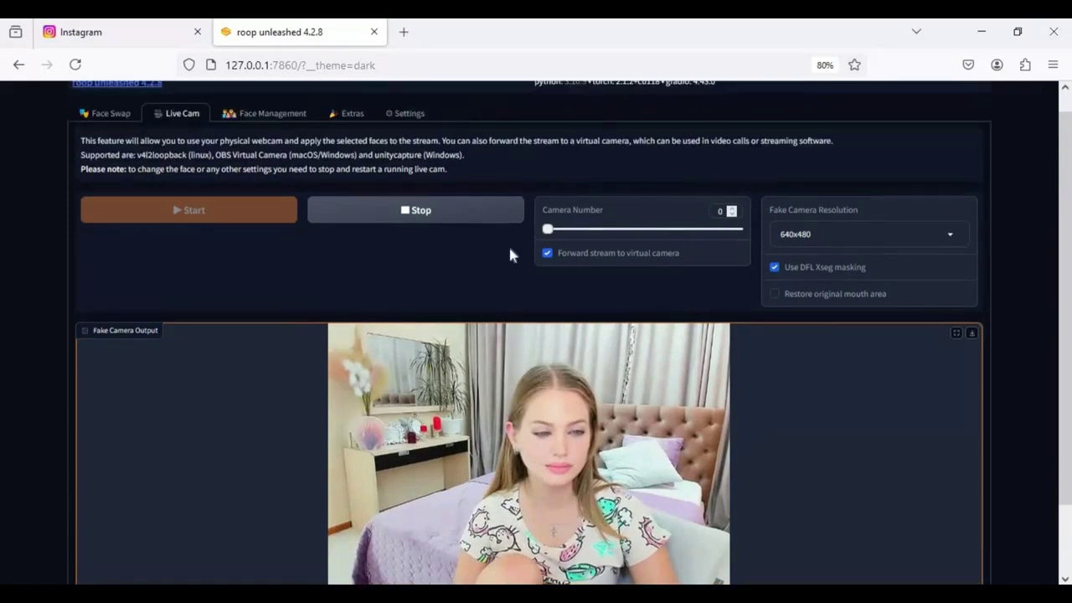
pyautogui.click(424, 232)
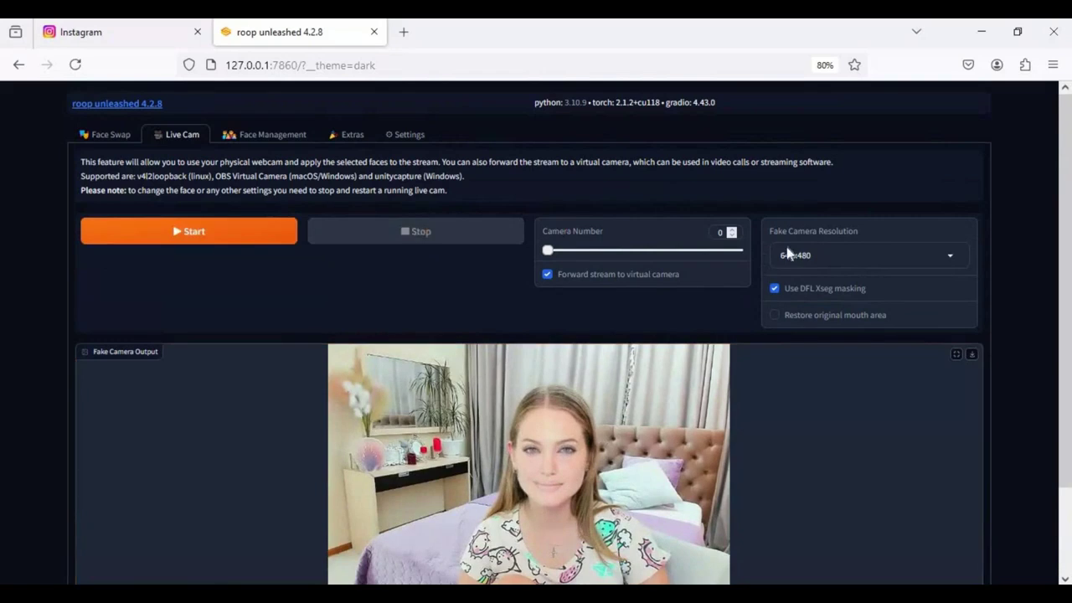
pyautogui.click(774, 315)
pyautogui.click(774, 289)
pyautogui.click(189, 232)
pyautogui.scroll(-3, 615, 359)
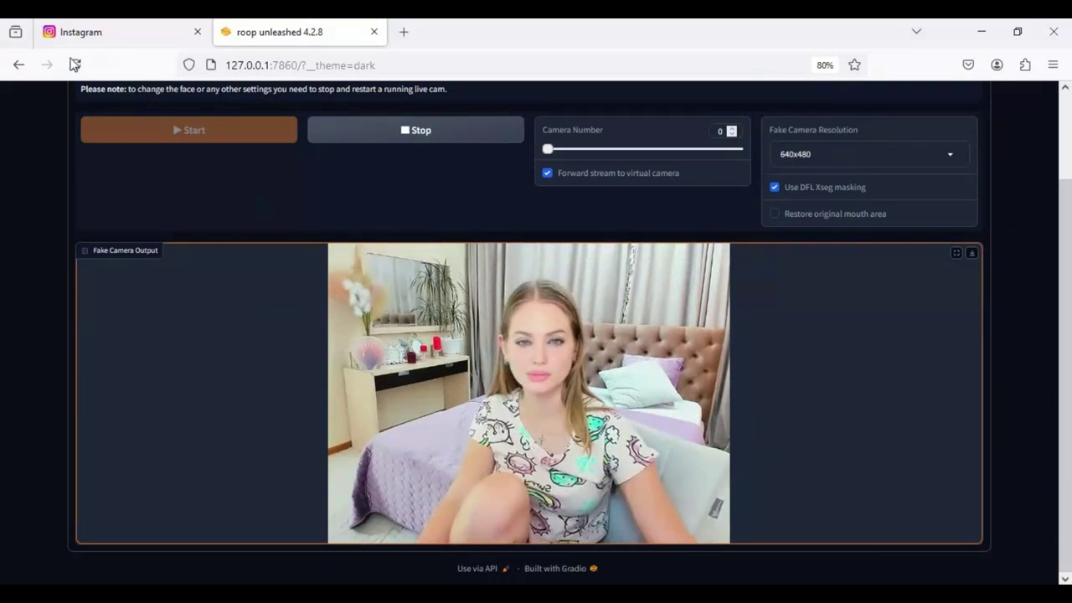
# Open the contact's conversation in Instagram Direct messages.
pyautogui.click(105, 38)
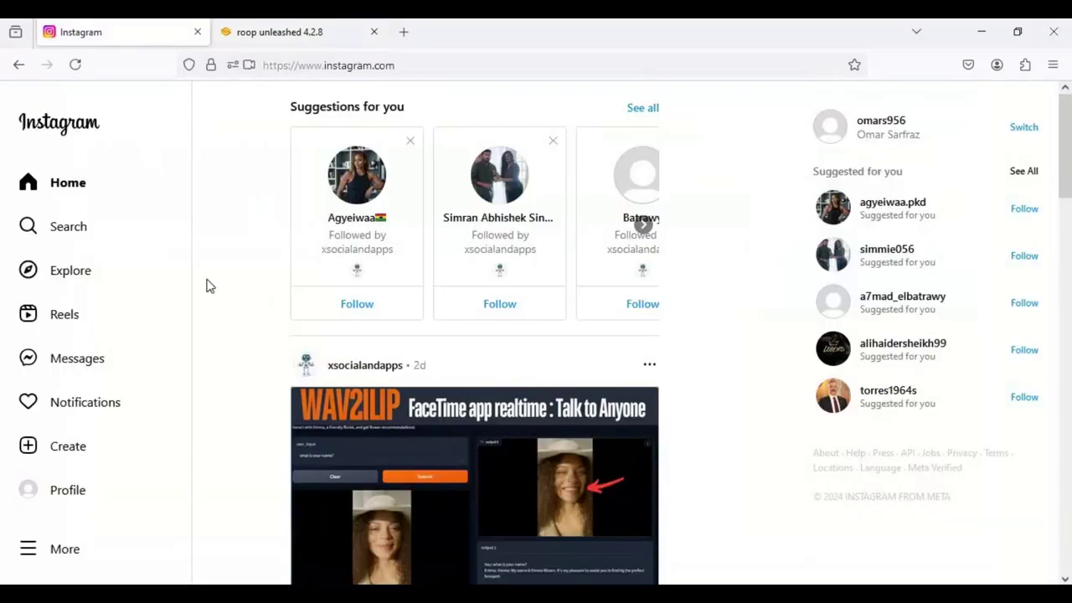
pyautogui.click(68, 362)
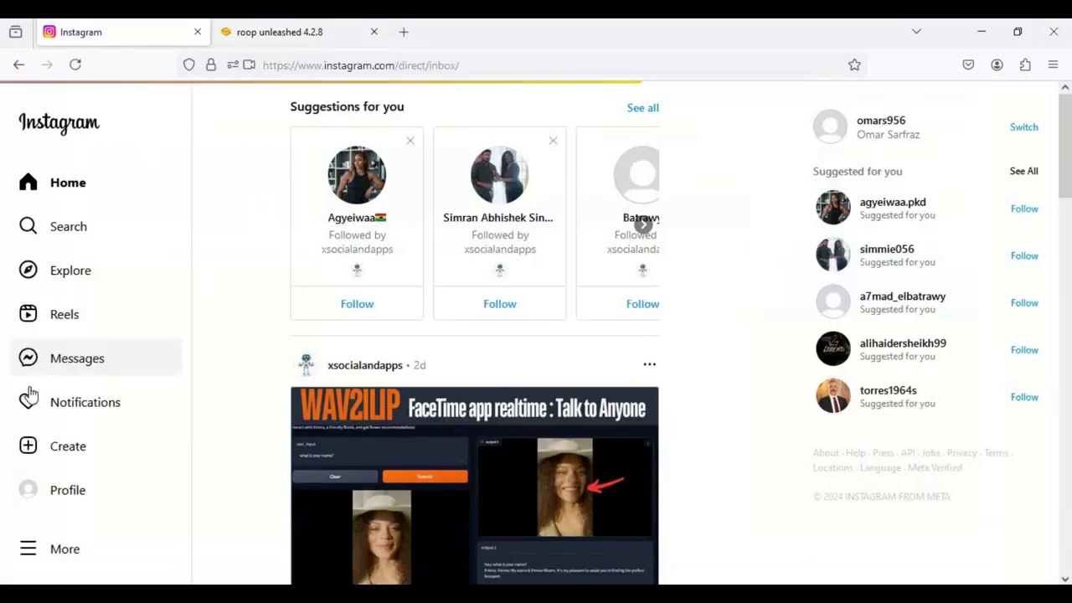
pyautogui.click(159, 332)
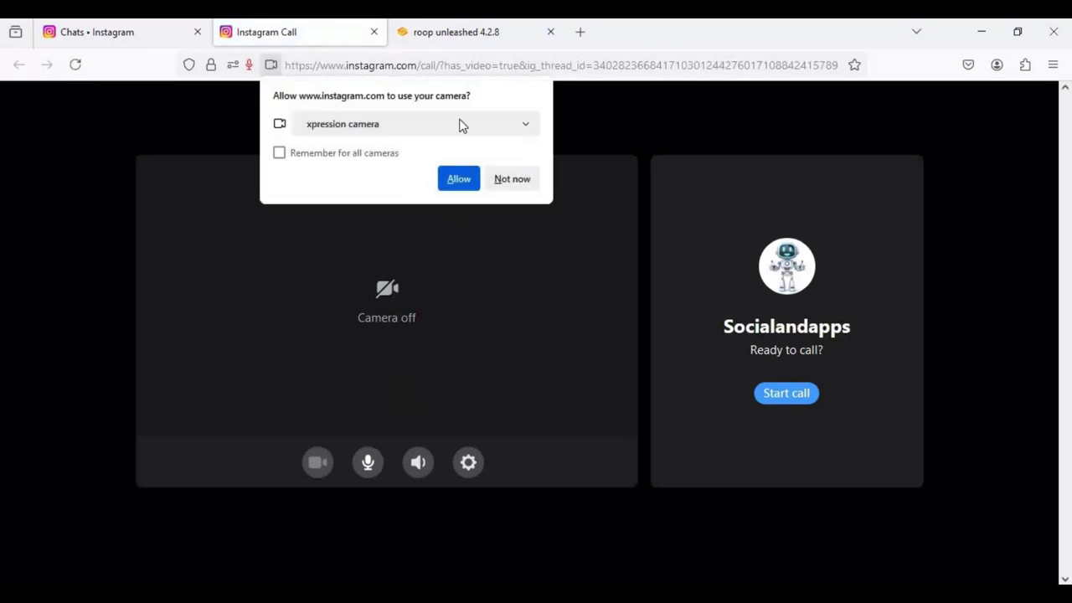
# Place a video call using OBS Virtual Camera, then end it.
pyautogui.click(453, 131)
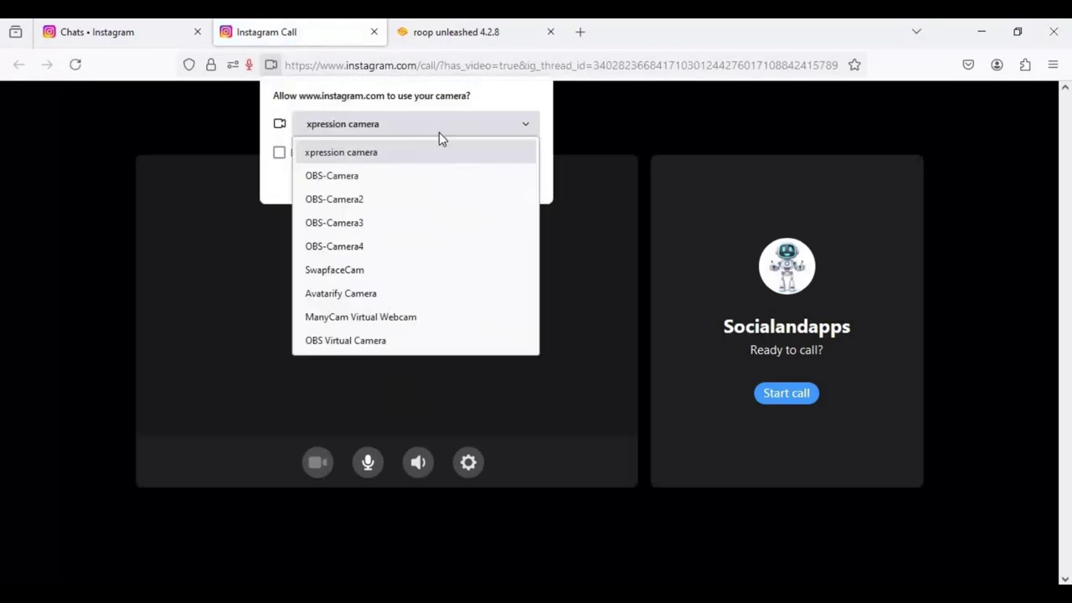
pyautogui.click(349, 344)
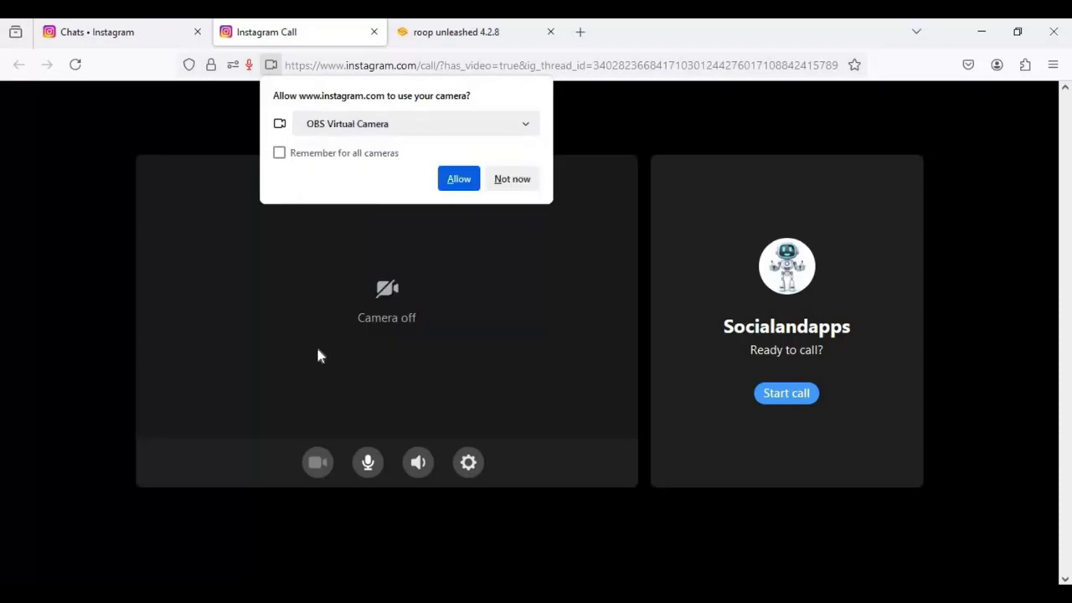
pyautogui.click(456, 180)
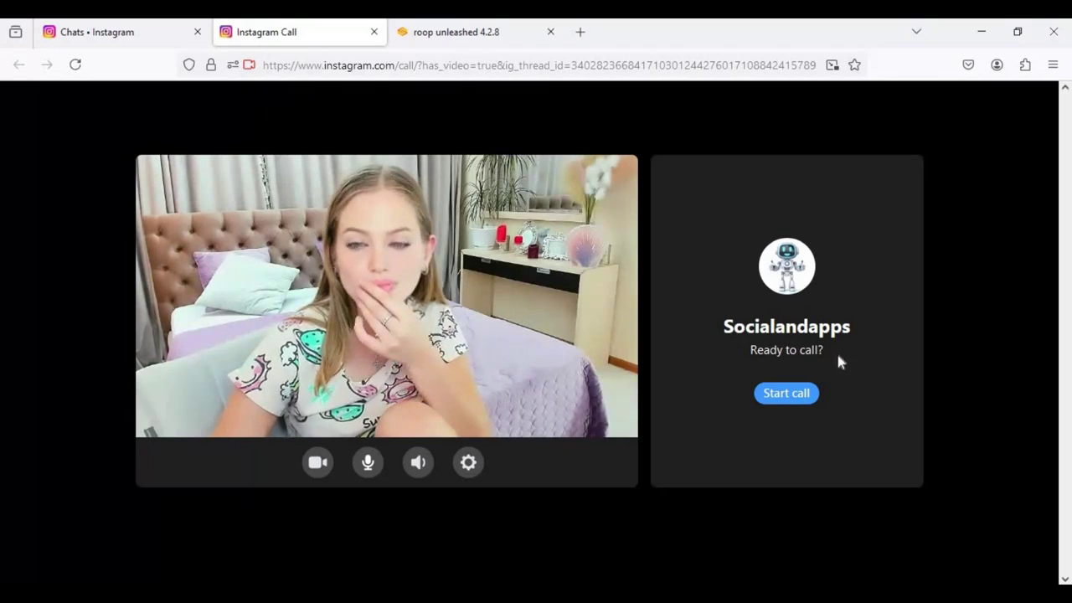
pyautogui.click(786, 393)
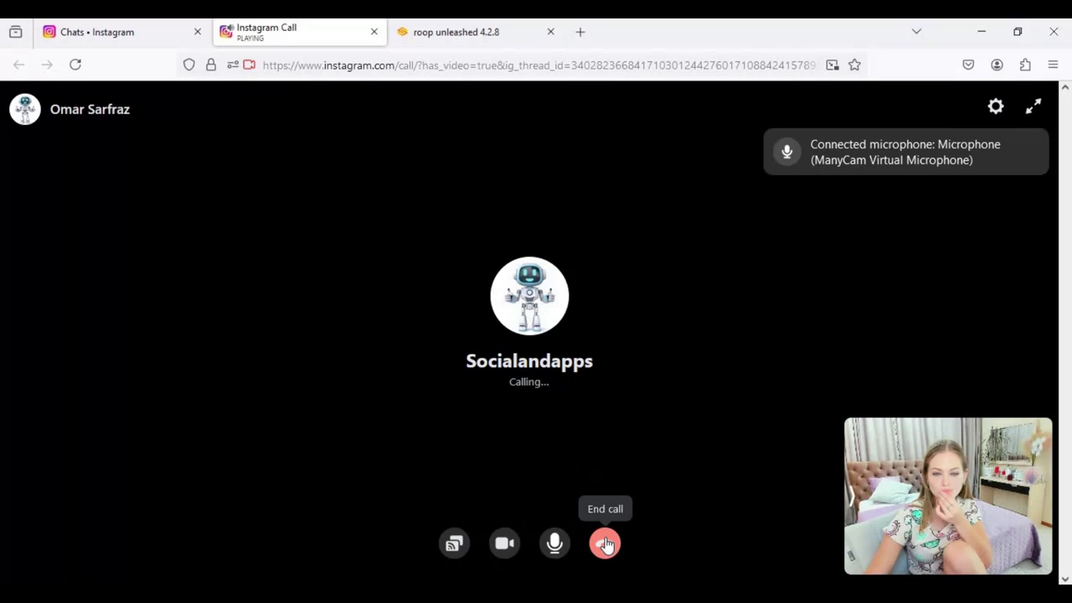
pyautogui.click(605, 544)
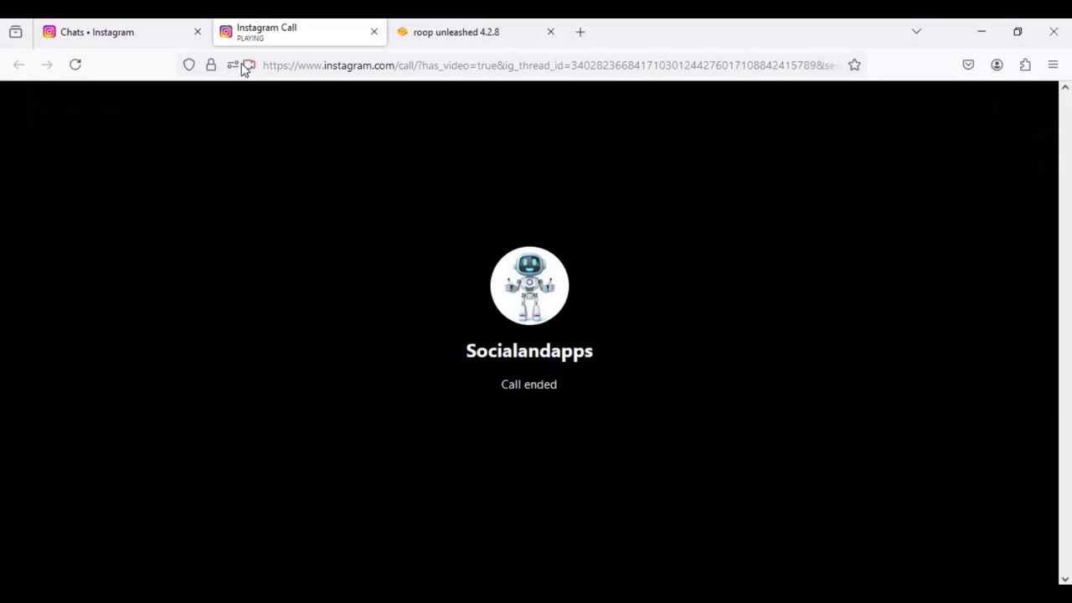
pyautogui.click(444, 38)
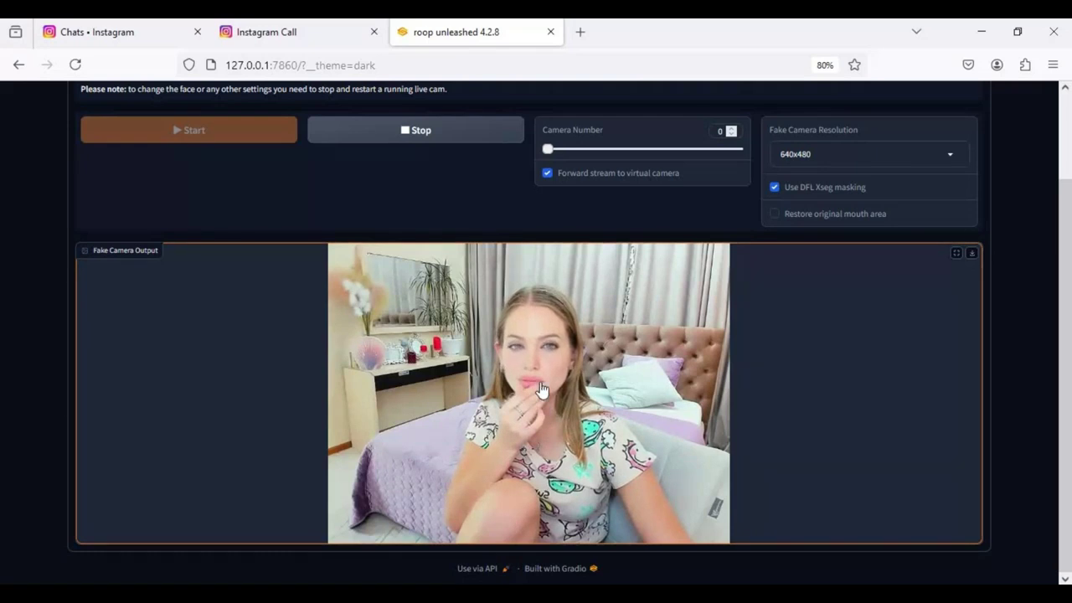
pyautogui.click(428, 139)
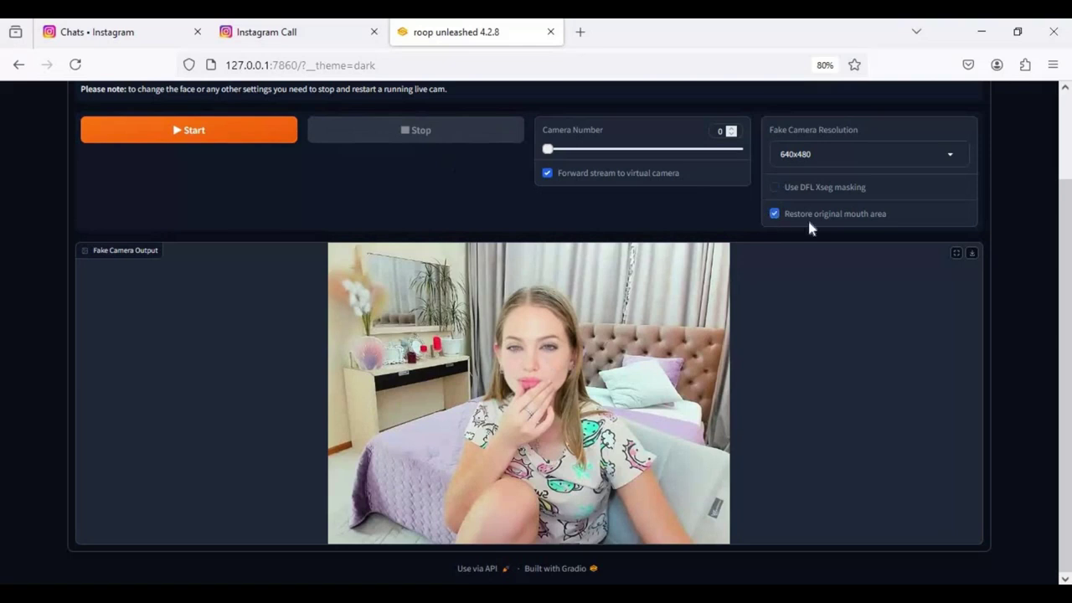
pyautogui.click(201, 132)
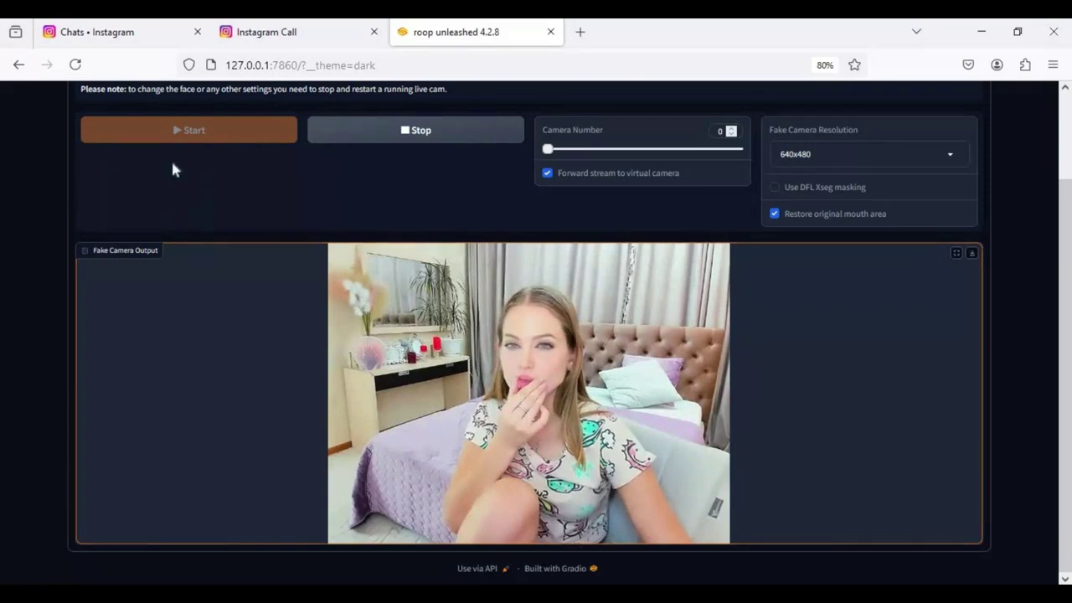
pyautogui.click(377, 131)
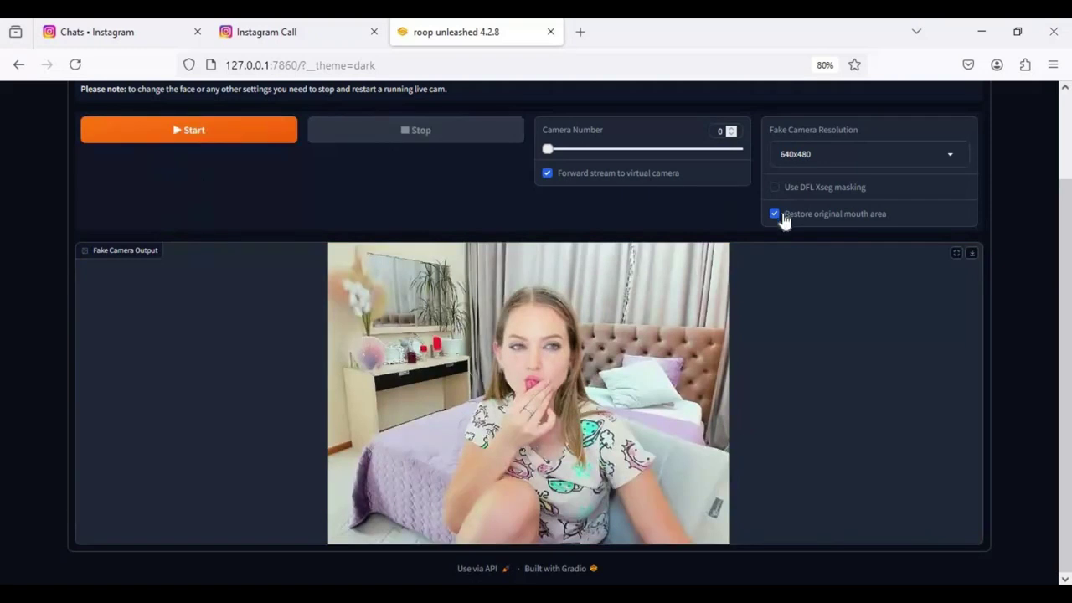
pyautogui.click(777, 215)
pyautogui.click(227, 135)
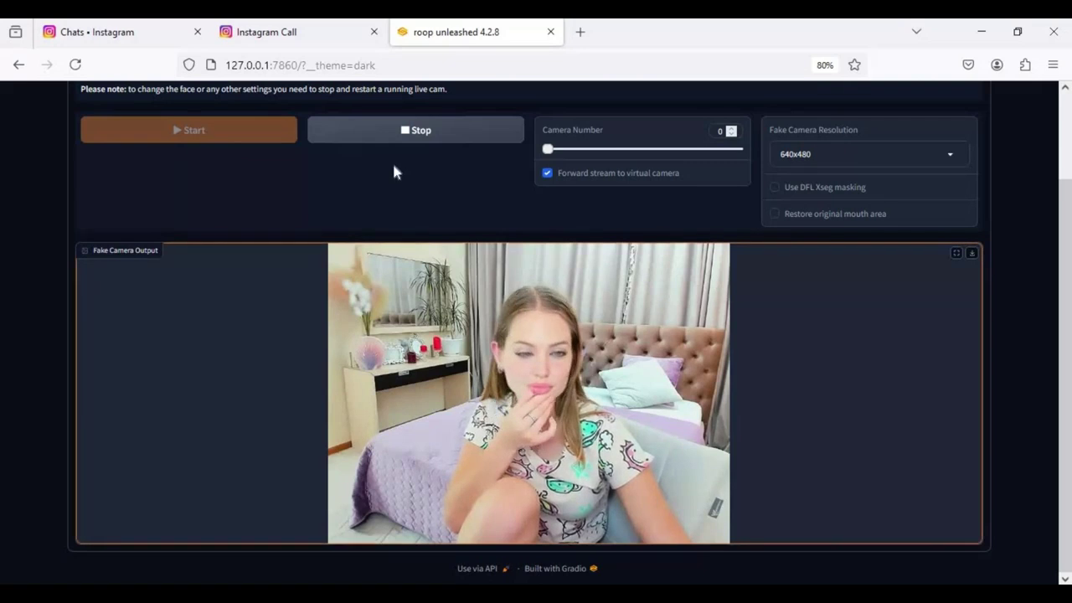
pyautogui.click(407, 132)
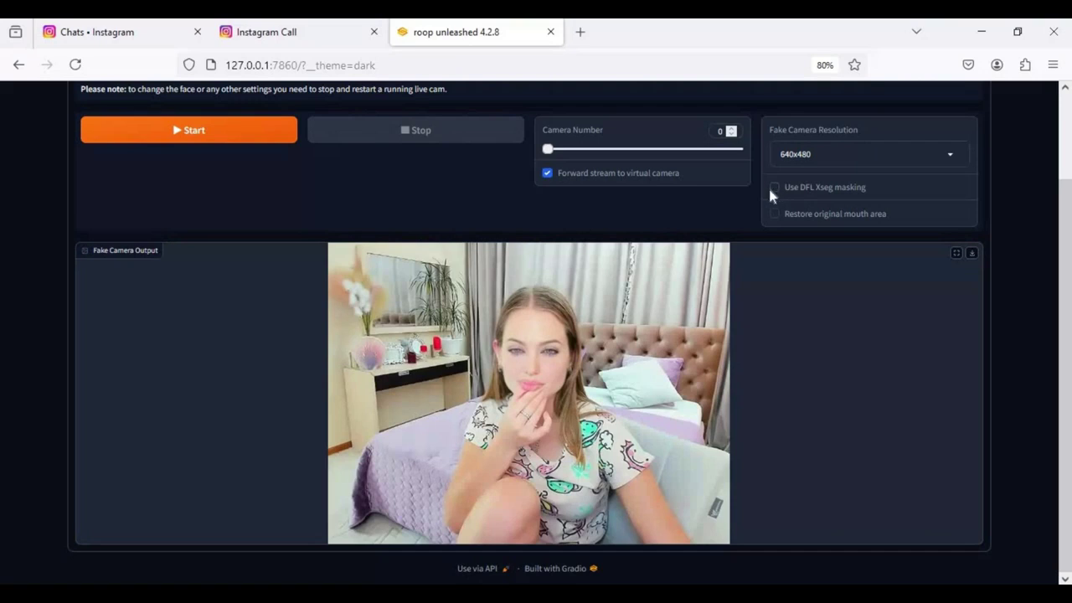
pyautogui.click(775, 188)
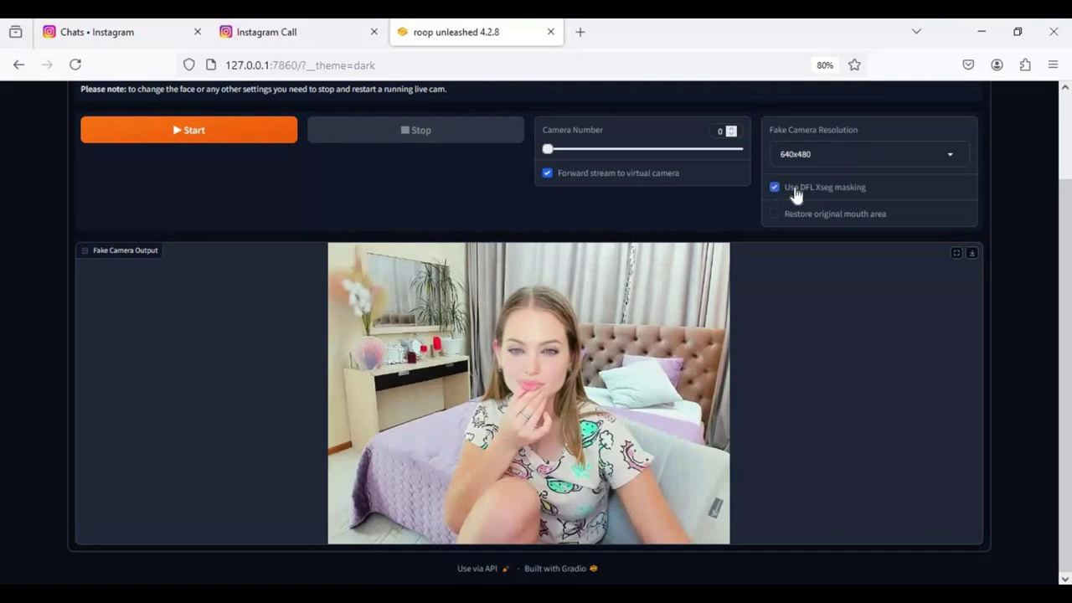
pyautogui.click(256, 136)
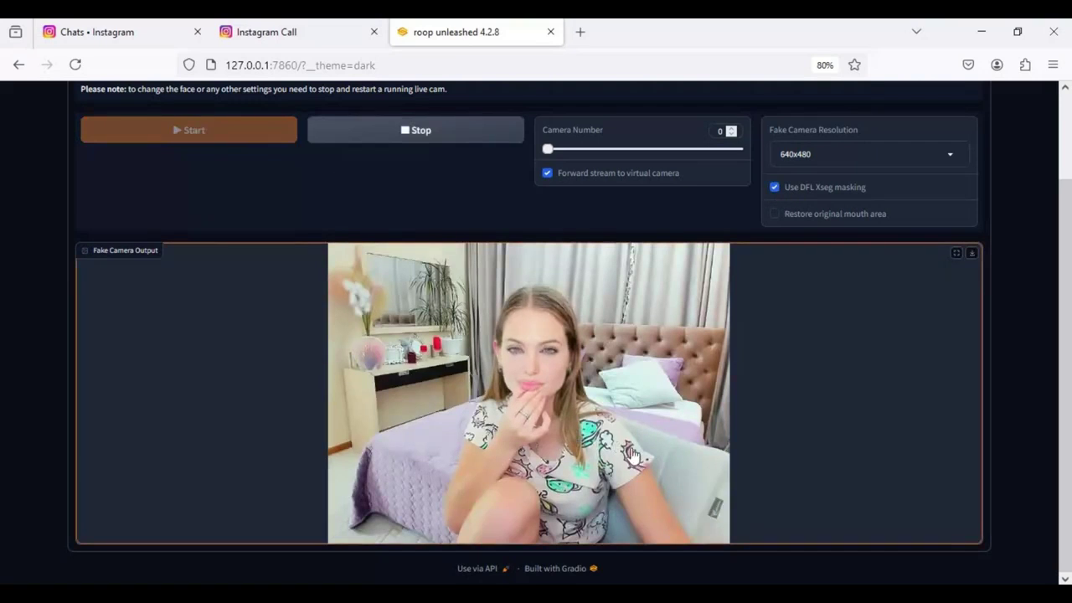